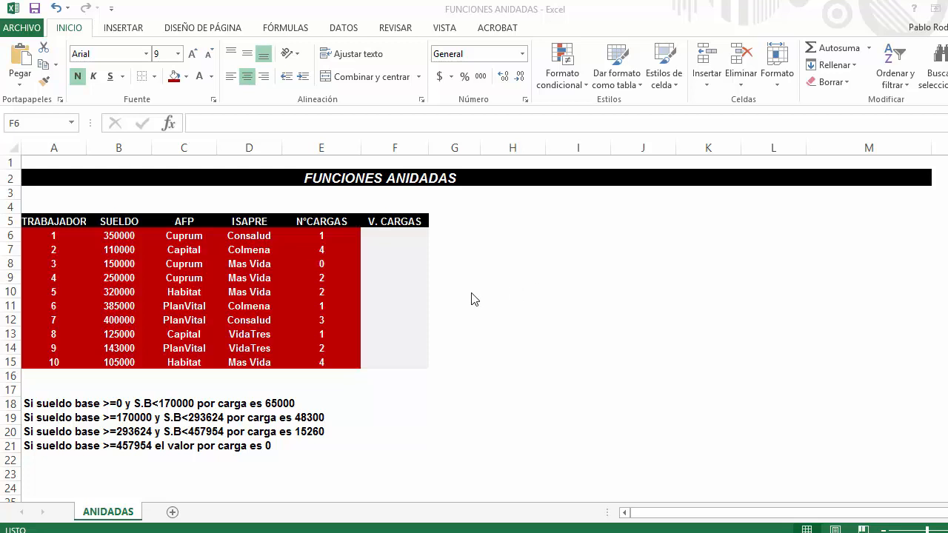
Examine the empty V. CARGAS column and the salary-bracket rules listed below the table from row 18
{"action": "left_click", "coordinate": [385, 238]}
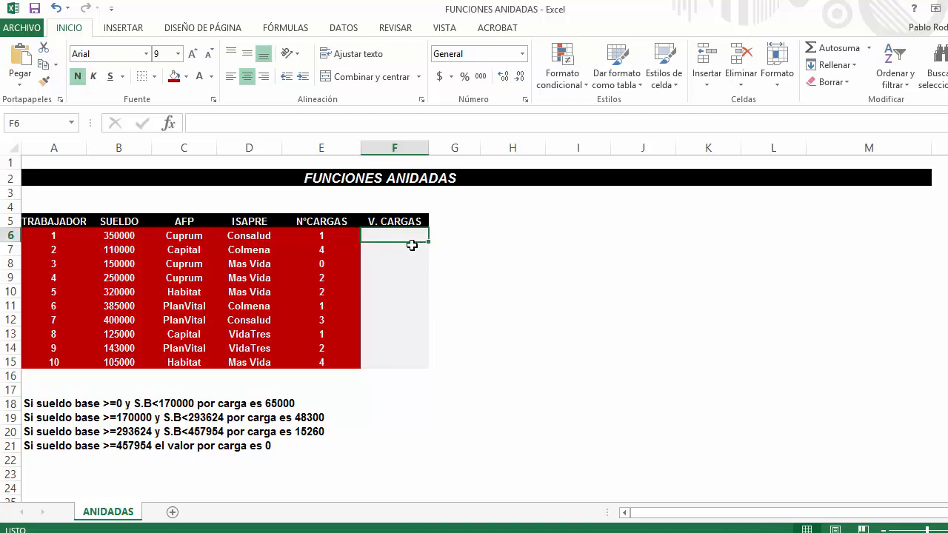
{"action": "left_click", "coordinate": [400, 245]}
{"action": "left_click", "coordinate": [400, 263]}
{"action": "left_click", "coordinate": [398, 302]}
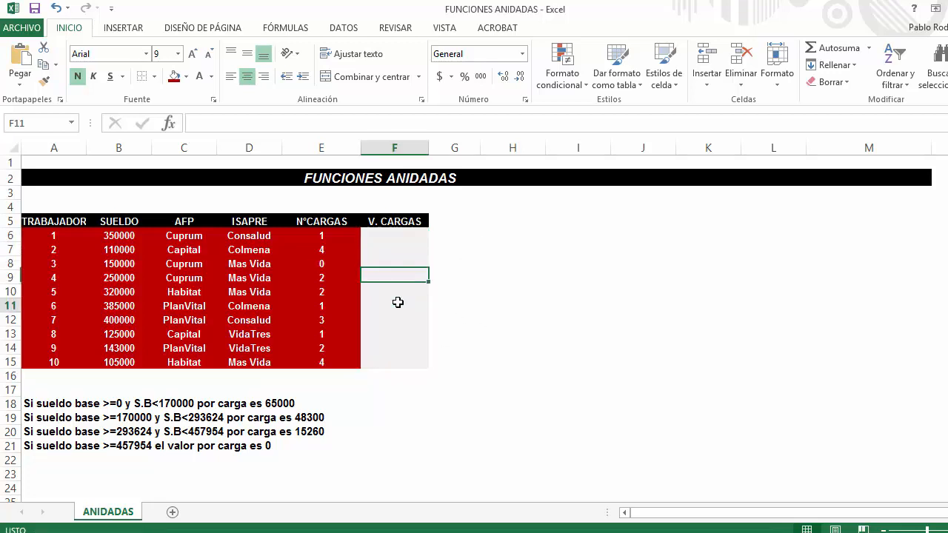
{"action": "left_click", "coordinate": [398, 237]}
{"action": "left_click", "coordinate": [401, 250]}
{"action": "left_click", "coordinate": [516, 292]}
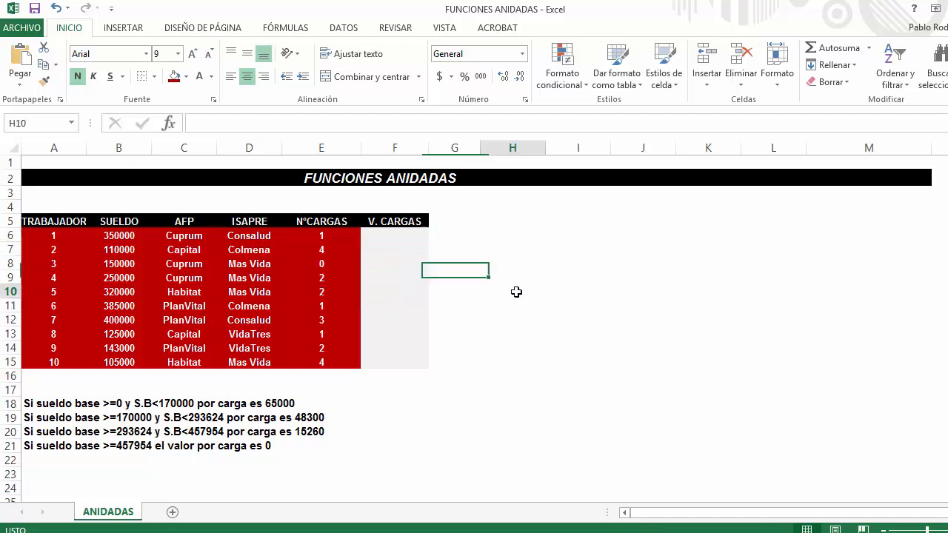
{"action": "left_click", "coordinate": [406, 235]}
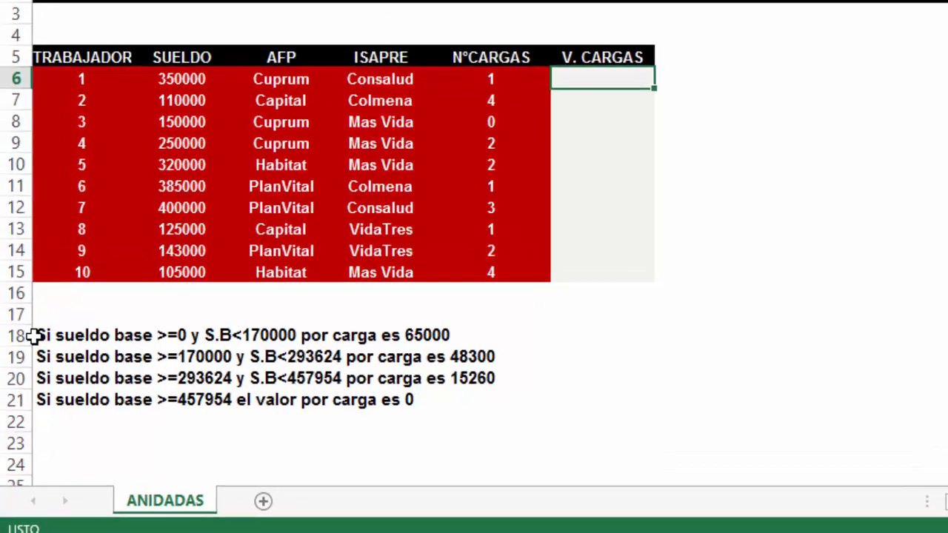
{"action": "left_click", "coordinate": [27, 404]}
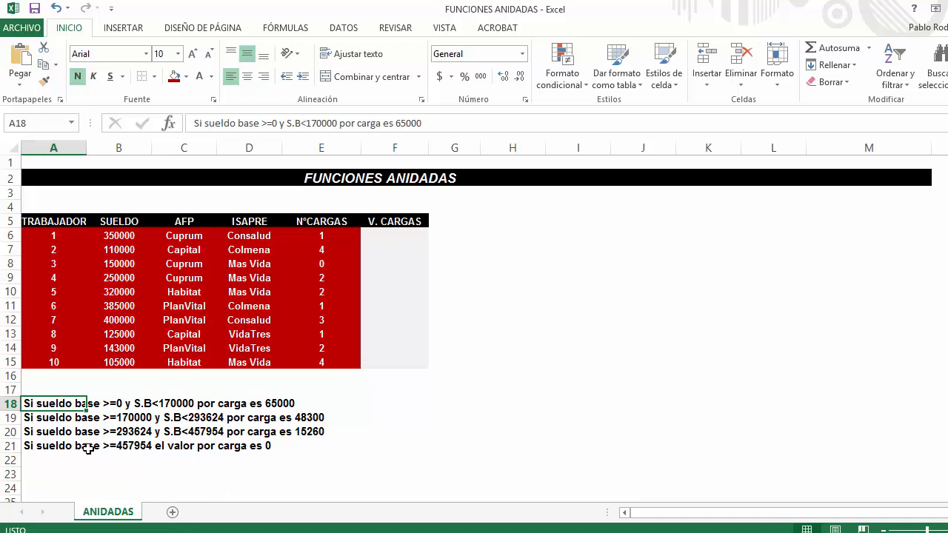
{"action": "left_click", "coordinate": [46, 419]}
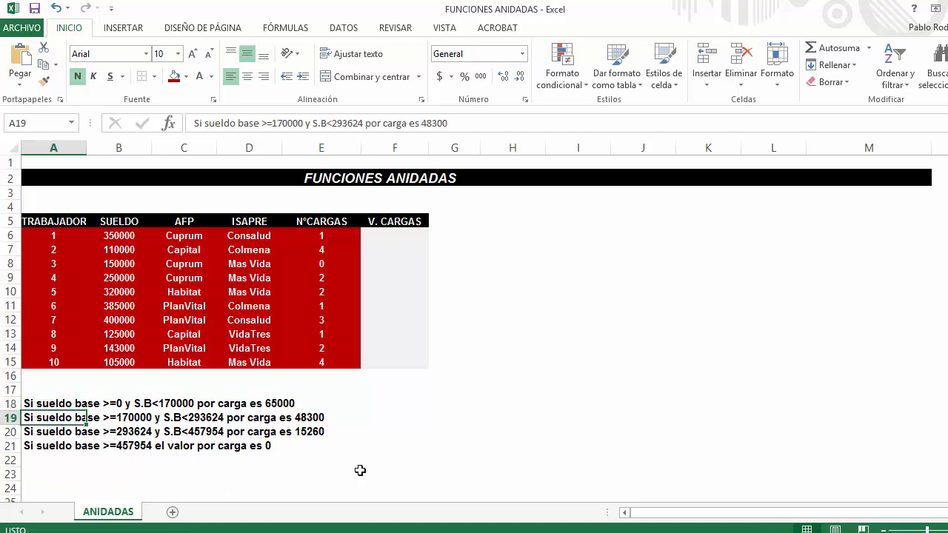
{"action": "left_click", "coordinate": [37, 435]}
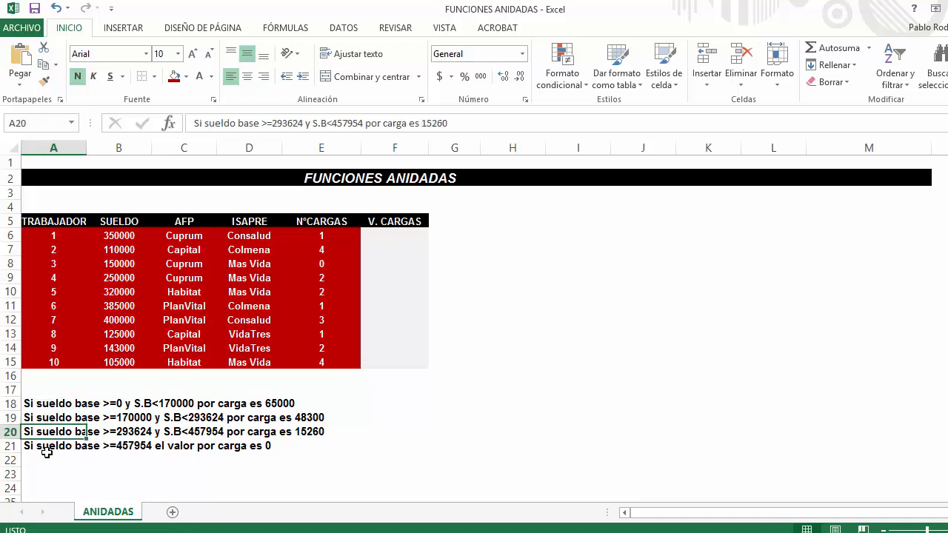
Insert the SI function in cell F6, the first V. CARGAS cell, and bring up its arguments
{"action": "left_click", "coordinate": [400, 237]}
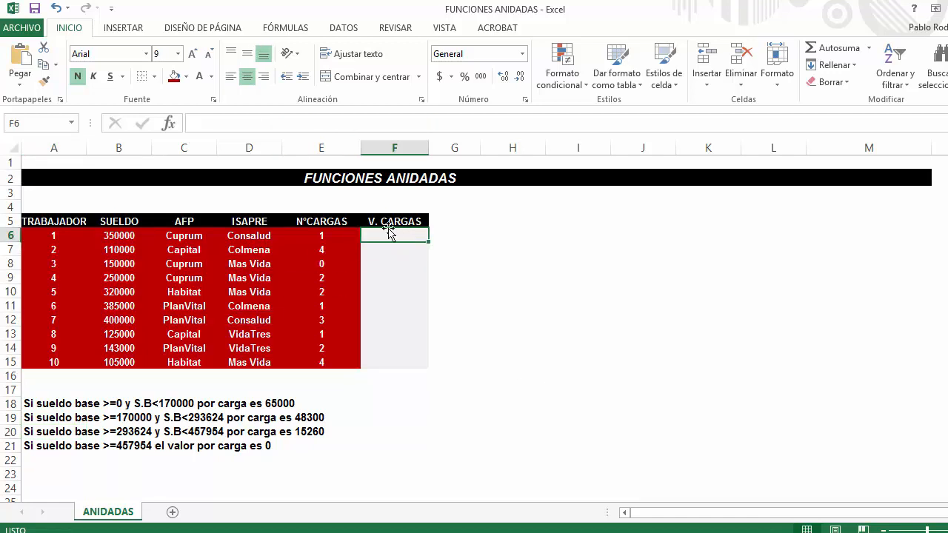
{"action": "left_click", "coordinate": [170, 123]}
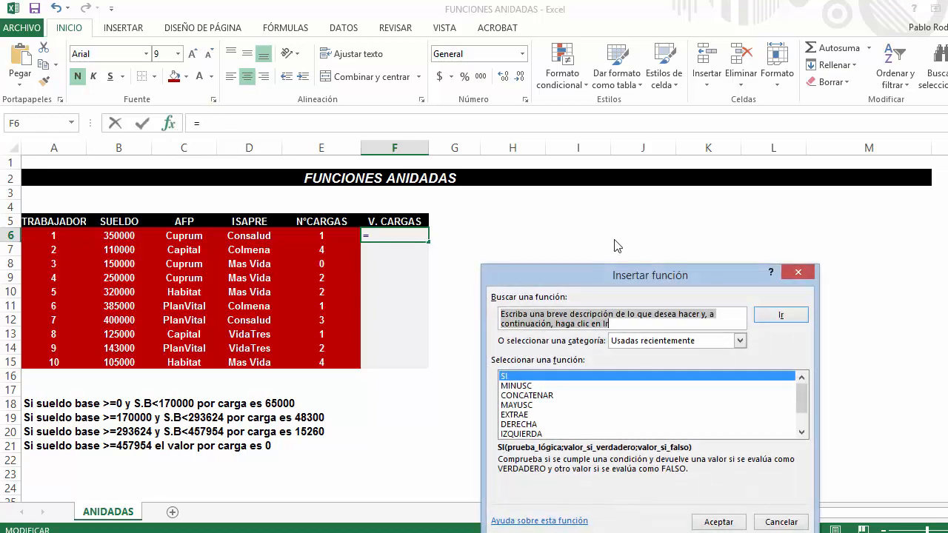
{"action": "left_click_drag", "start_coordinate": [635, 271], "coordinate": [687, 130]}
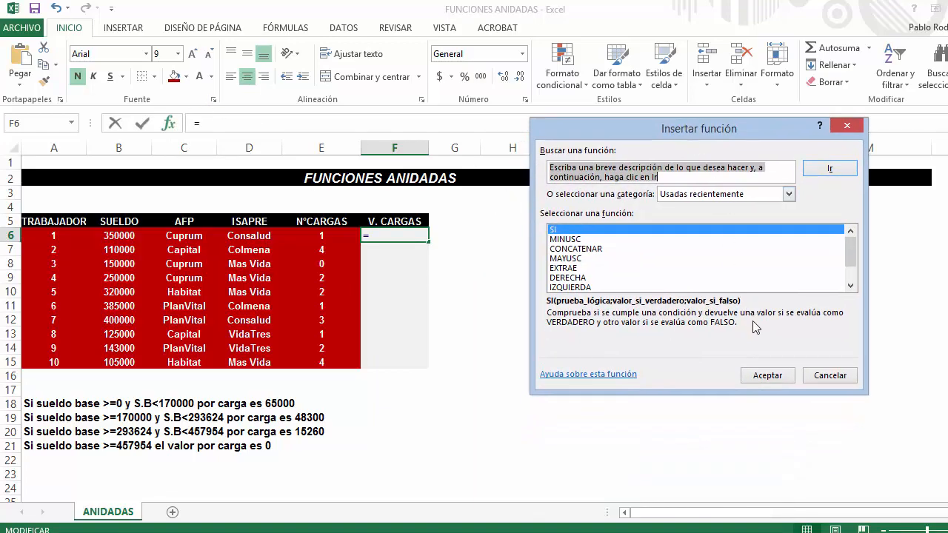
{"action": "left_click", "coordinate": [768, 375]}
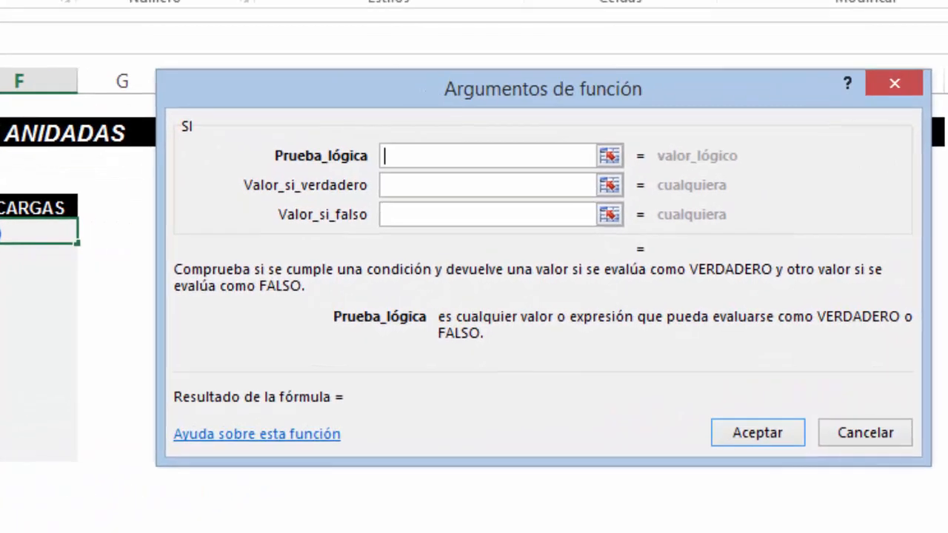
Set the SI function's logical test to Y(B6>=0;B6<170000)
{"action": "type", "text": "Y"}
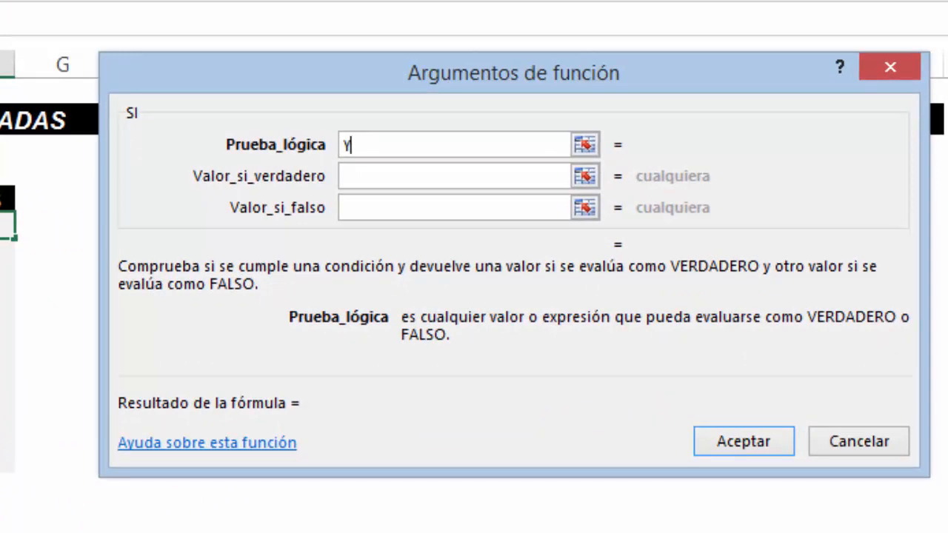
{"action": "type", "text": "("}
{"action": "type", "text": "B6"}
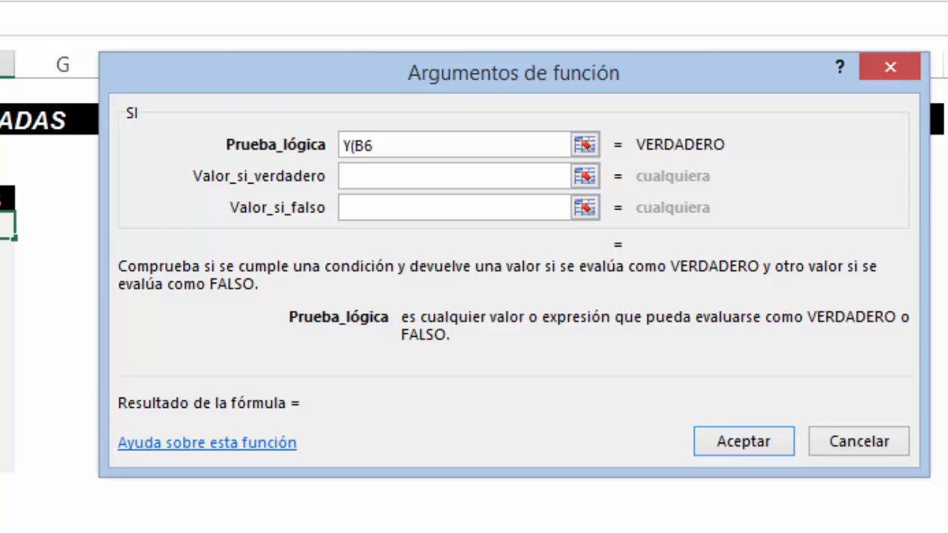
{"action": "type", "text": ">"}
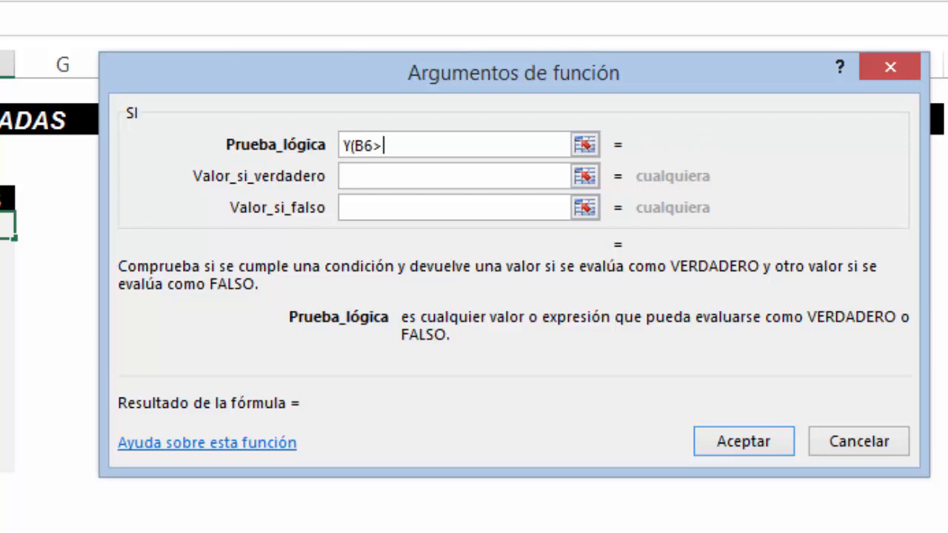
{"action": "type", "text": "=0"}
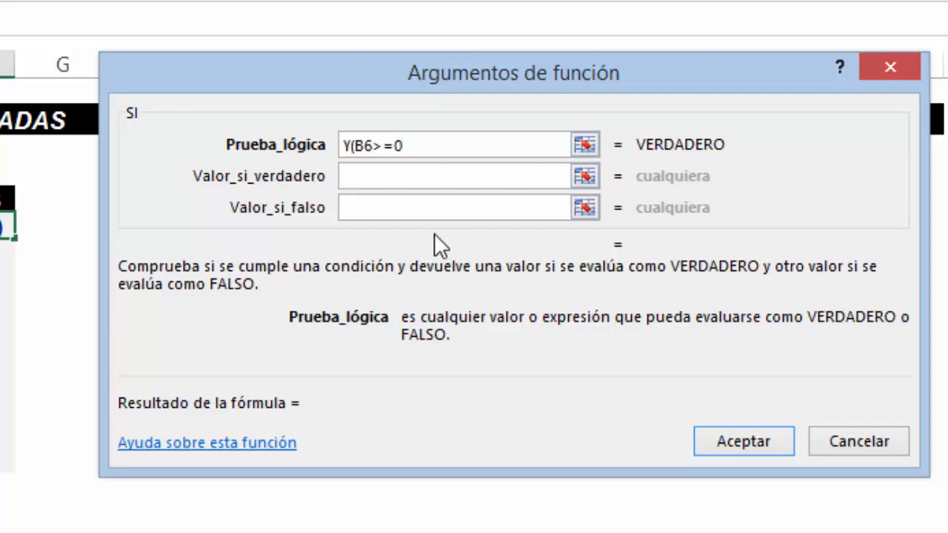
{"action": "type", "text": ";"}
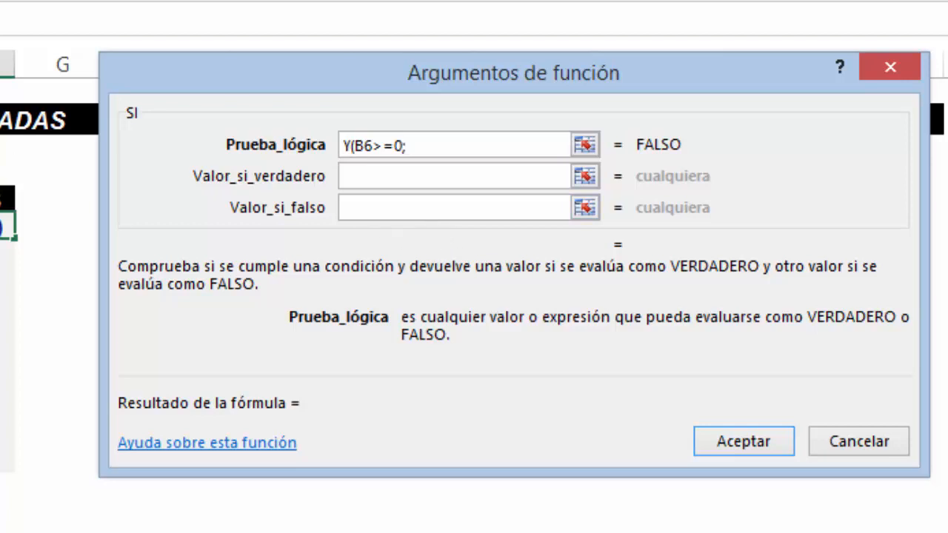
{"action": "type", "text": "B6"}
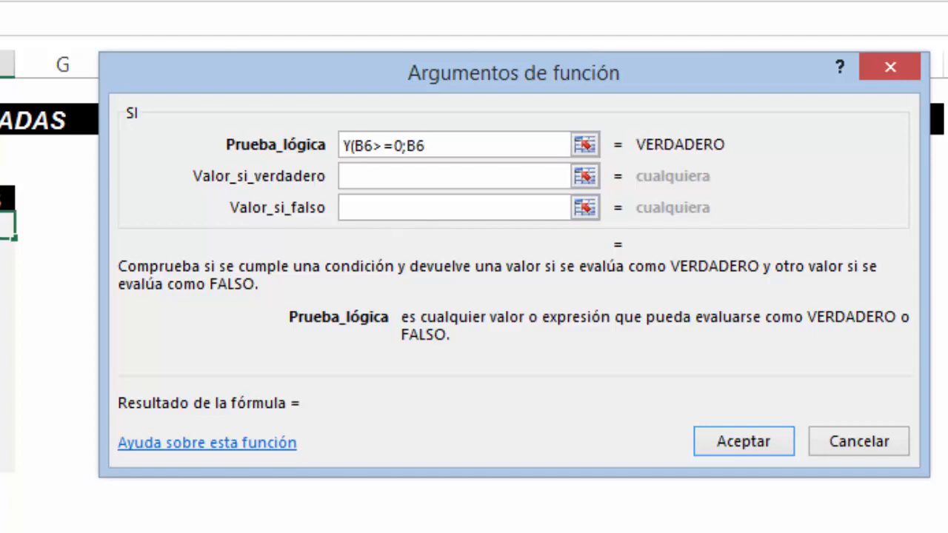
{"action": "type", "text": "<"}
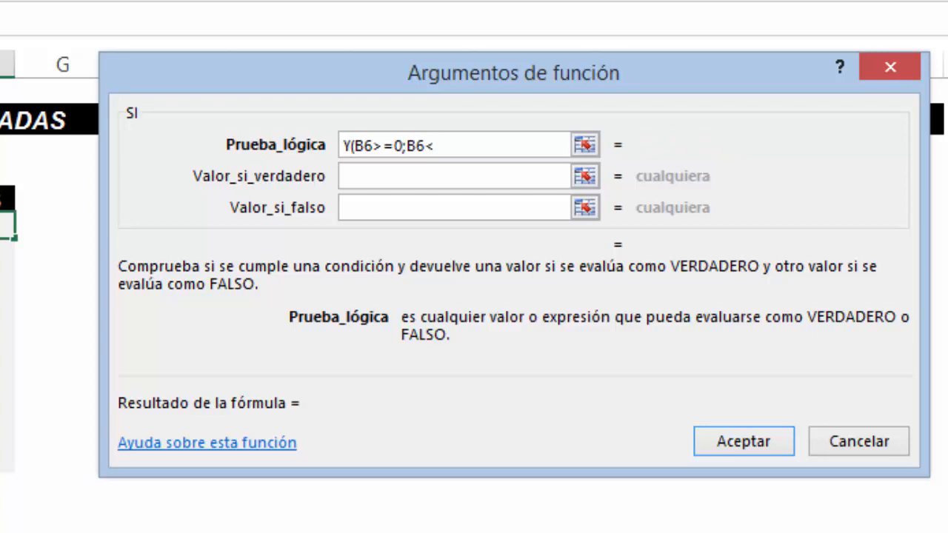
{"action": "type", "text": "170"}
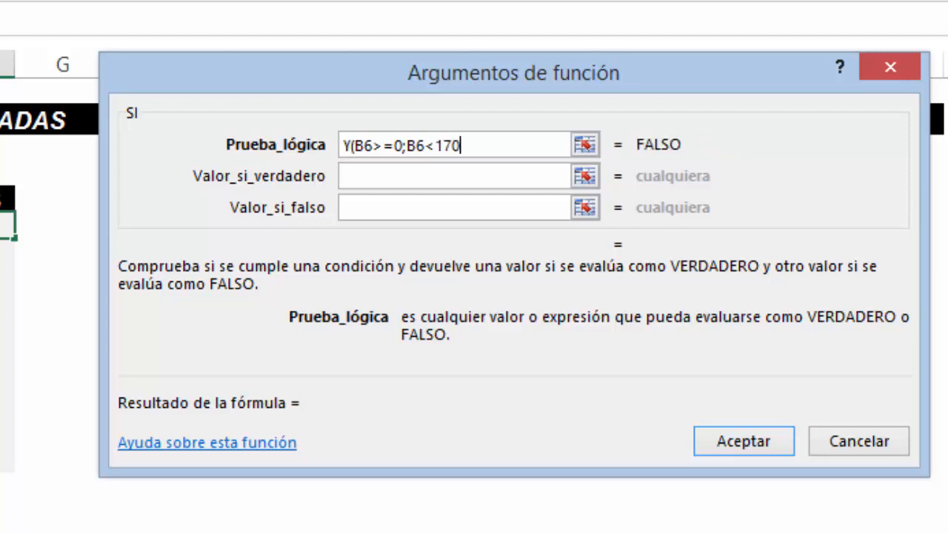
{"action": "type", "text": "000"}
{"action": "type", "text": ")"}
Set the value if true to 65000*E6, multiplying the amount by the worker's number of dependants
{"action": "left_click", "coordinate": [369, 178]}
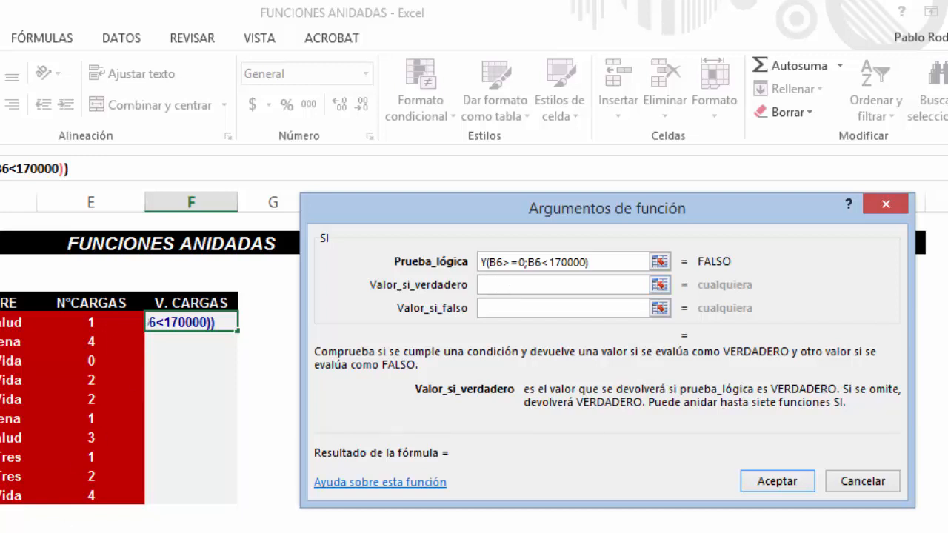
{"action": "type", "text": "65000"}
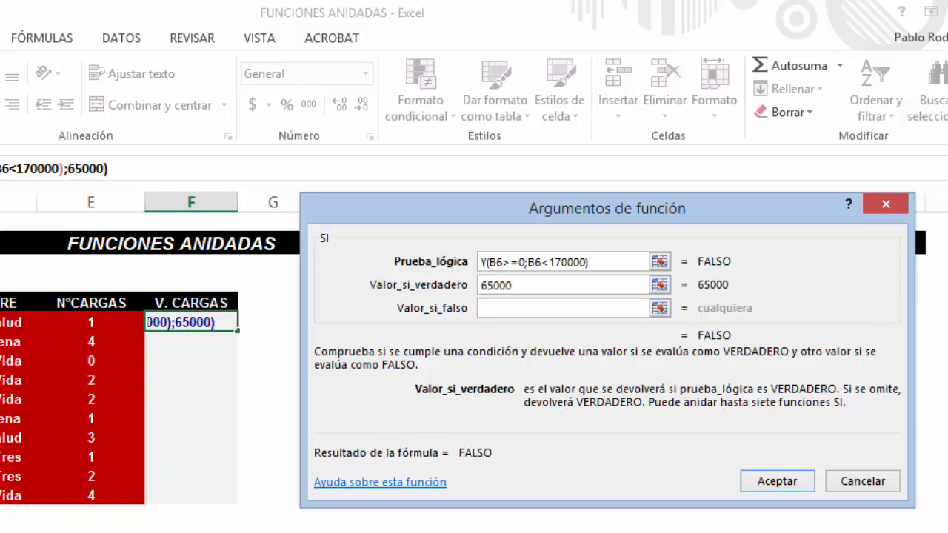
{"action": "type", "text": "*"}
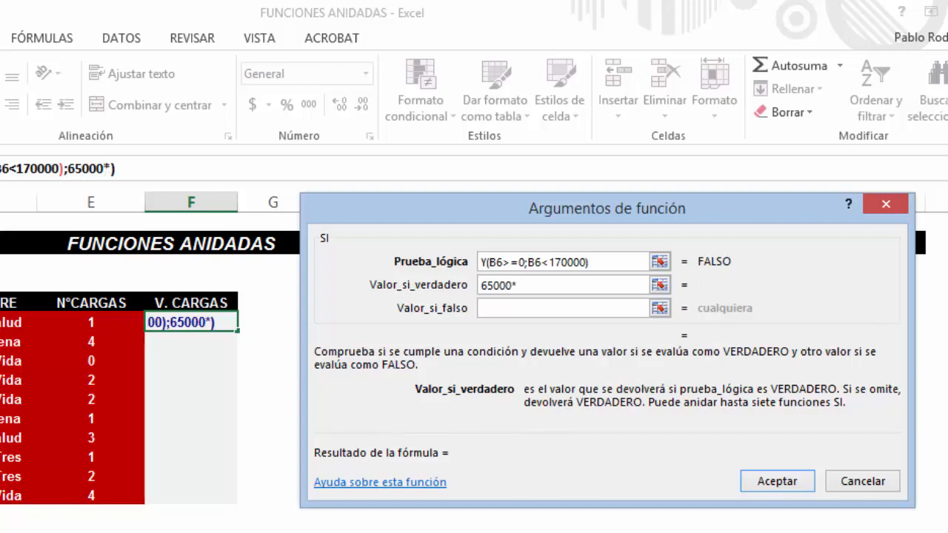
{"action": "left_click", "coordinate": [94, 322]}
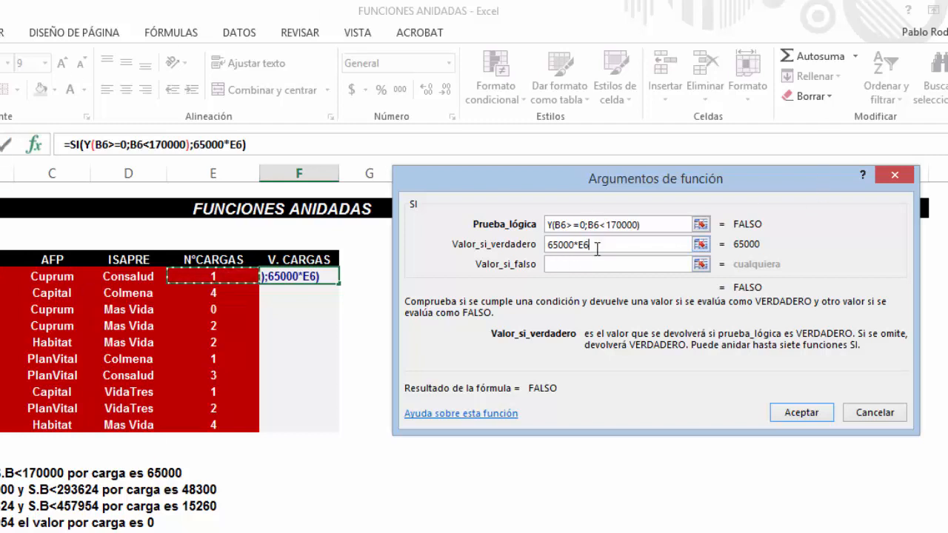
Nest a second SI function in the value-if-false argument and open the nested function's arguments
{"action": "left_click", "coordinate": [569, 265]}
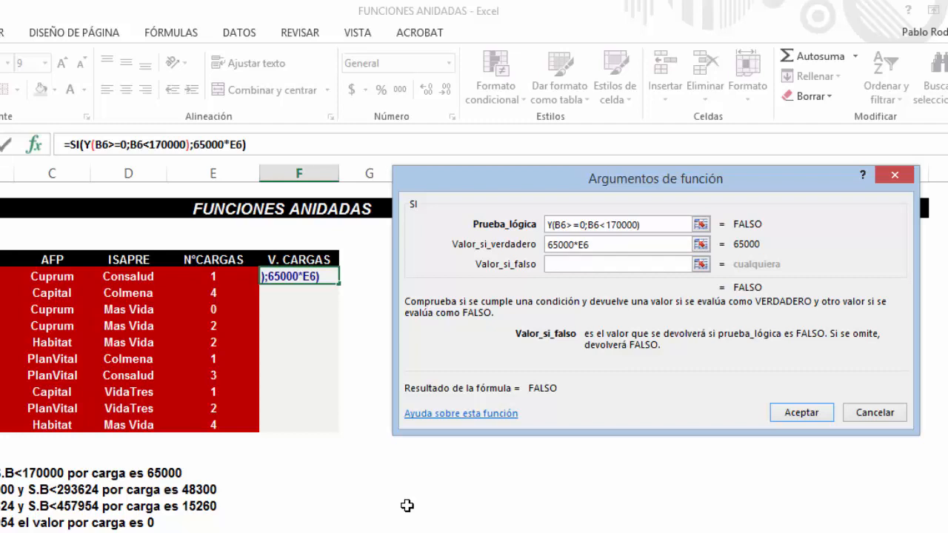
{"action": "type", "text": "SI"}
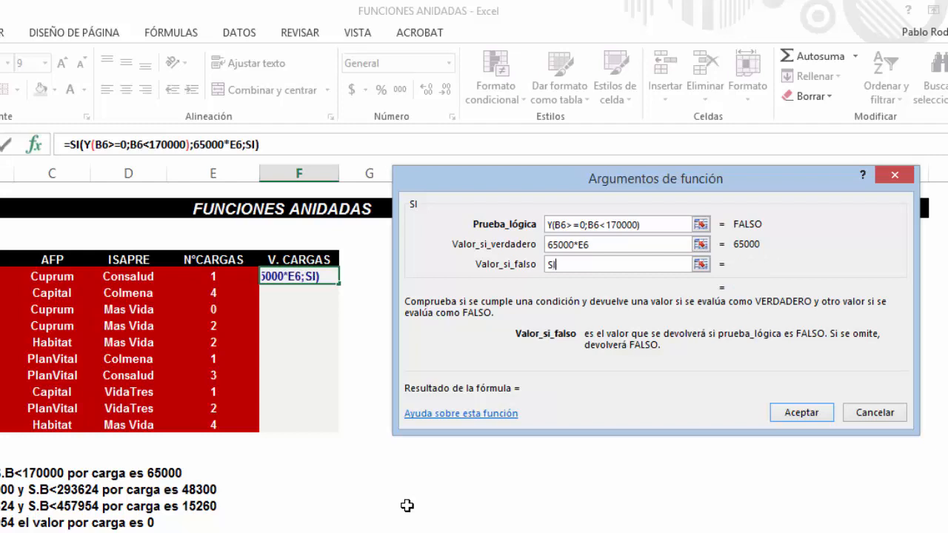
{"action": "type", "text": "("}
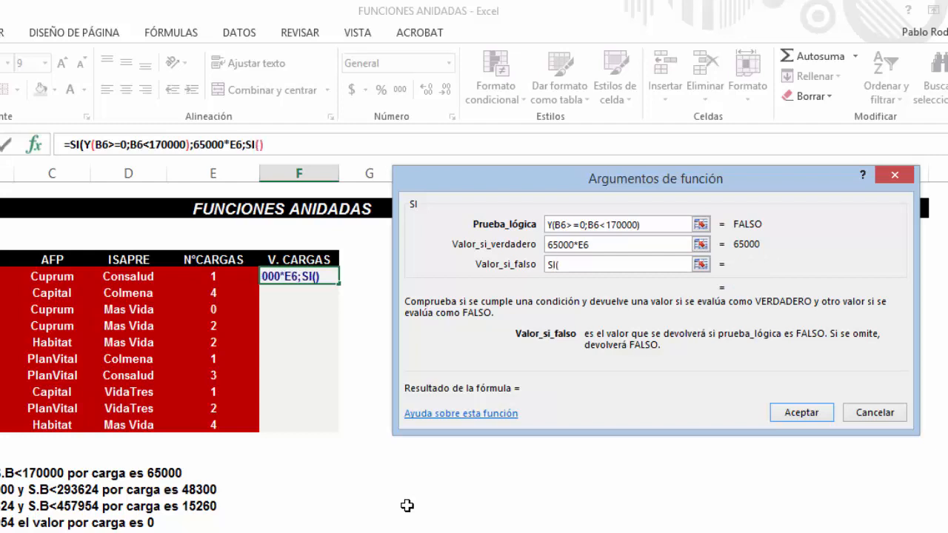
{"action": "left_click", "coordinate": [37, 152]}
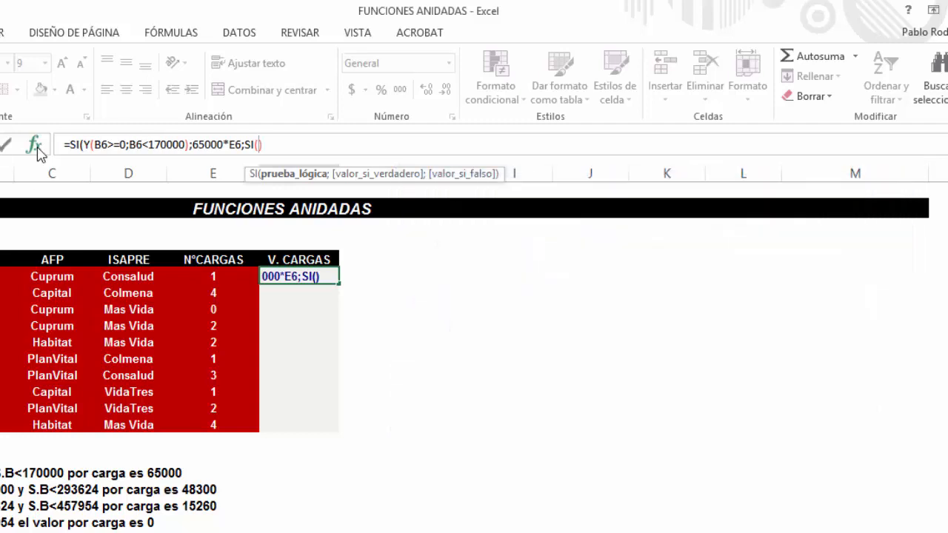
{"action": "left_click", "coordinate": [37, 151]}
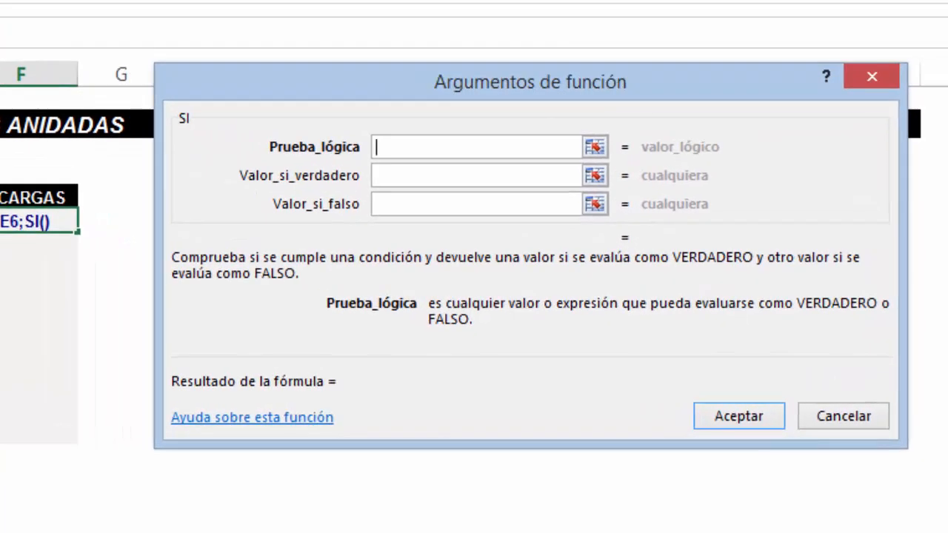
Set the second SI function's logical test to Y(B6>=170000;B6<293624)
{"action": "type", "text": "Y"}
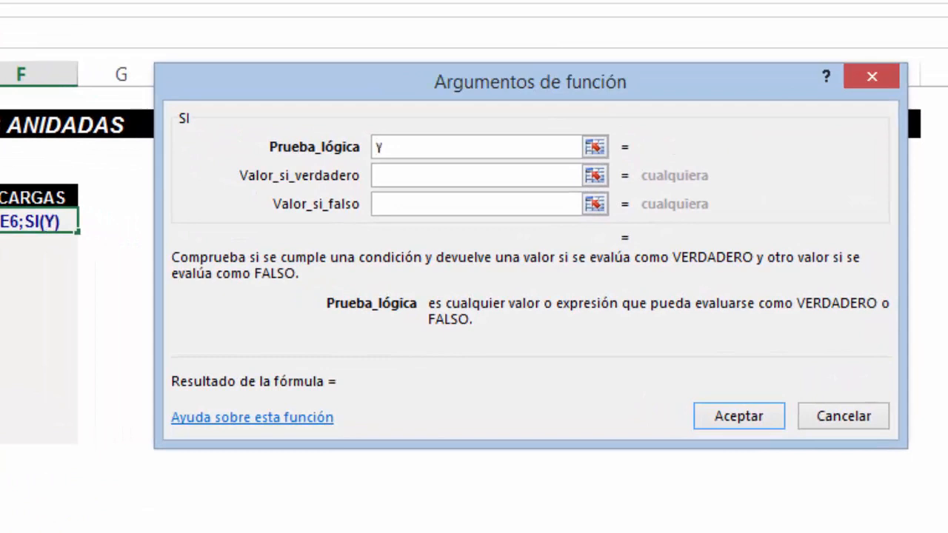
{"action": "type", "text": "(B6"}
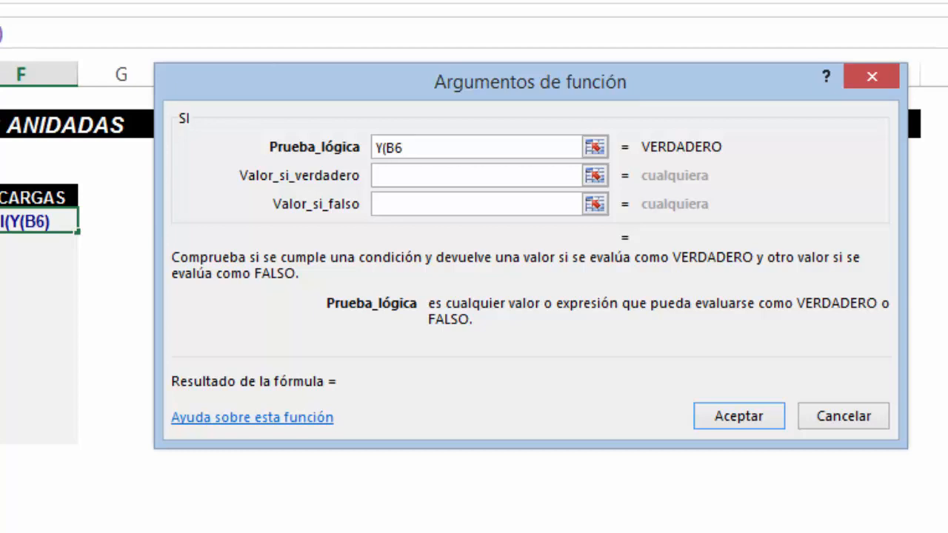
{"action": "type", "text": ">=1"}
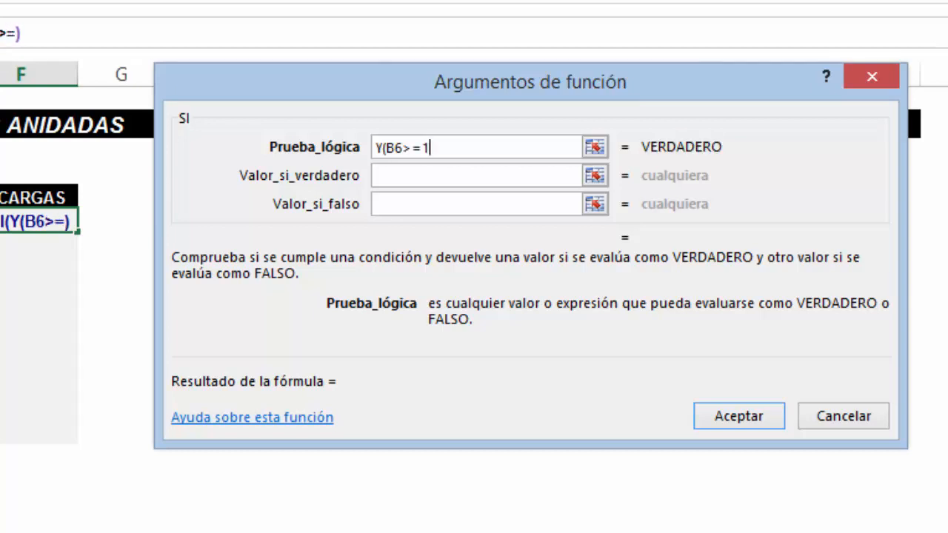
{"action": "type", "text": "70000"}
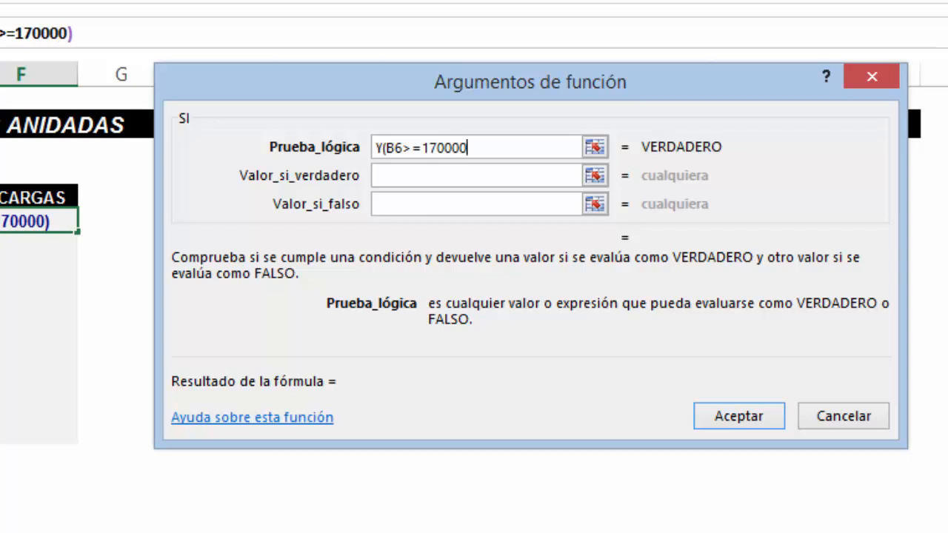
{"action": "type", "text": ";"}
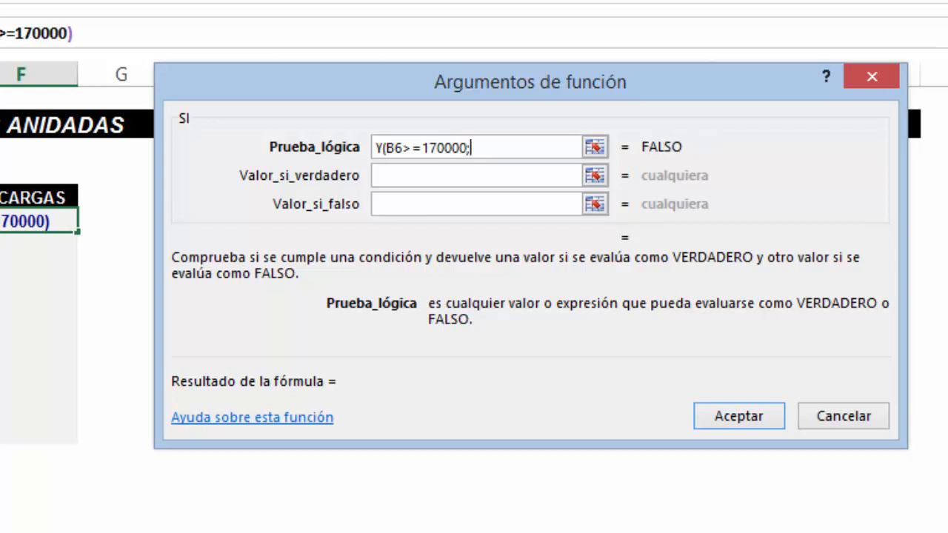
{"action": "type", "text": "B6"}
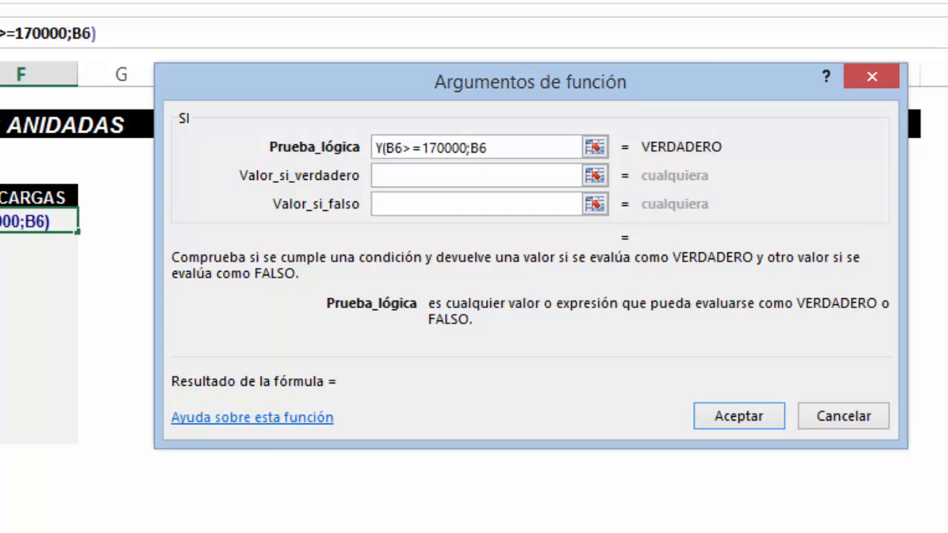
{"action": "type", "text": "<"}
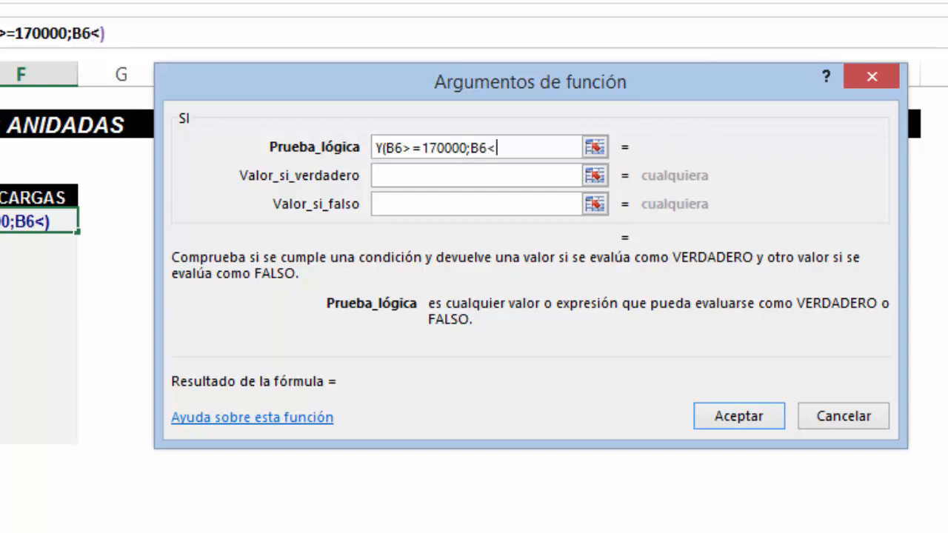
{"action": "type", "text": "29"}
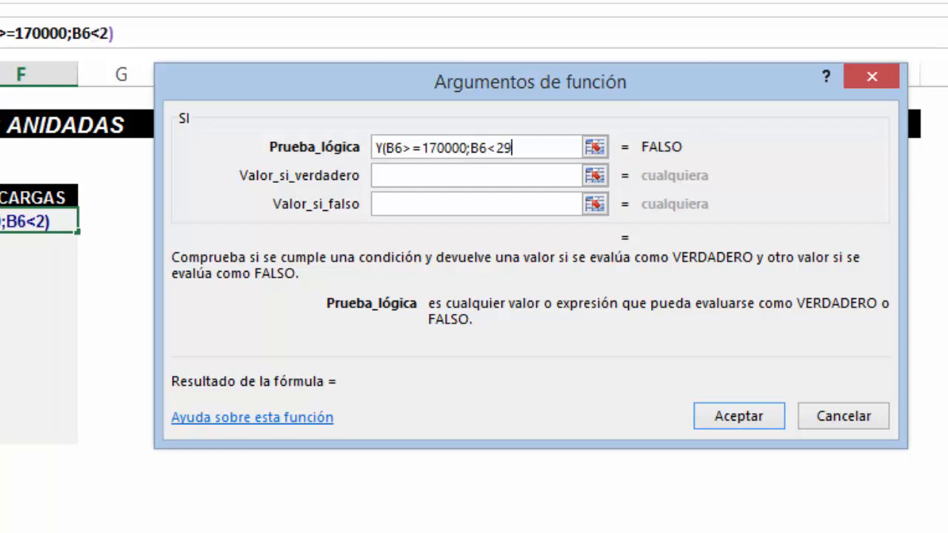
{"action": "type", "text": "3"}
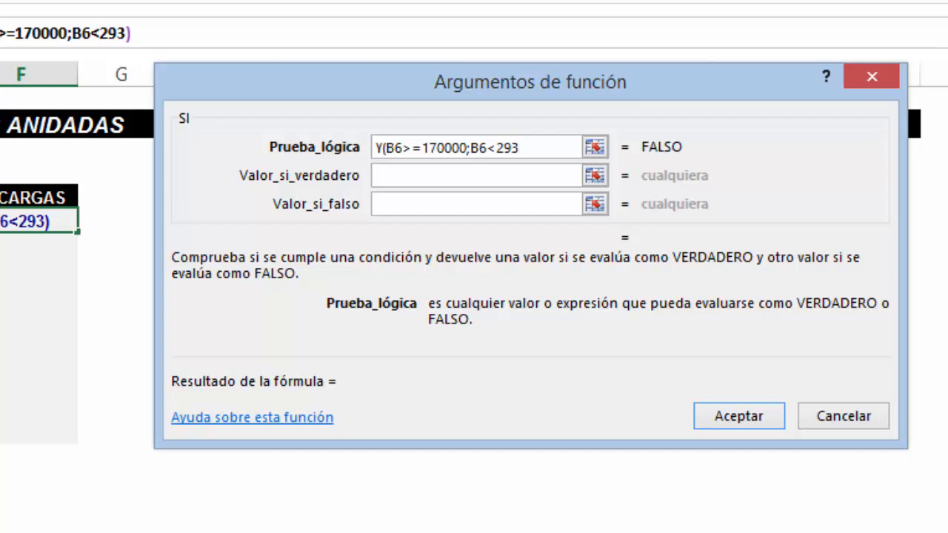
{"action": "type", "text": "624"}
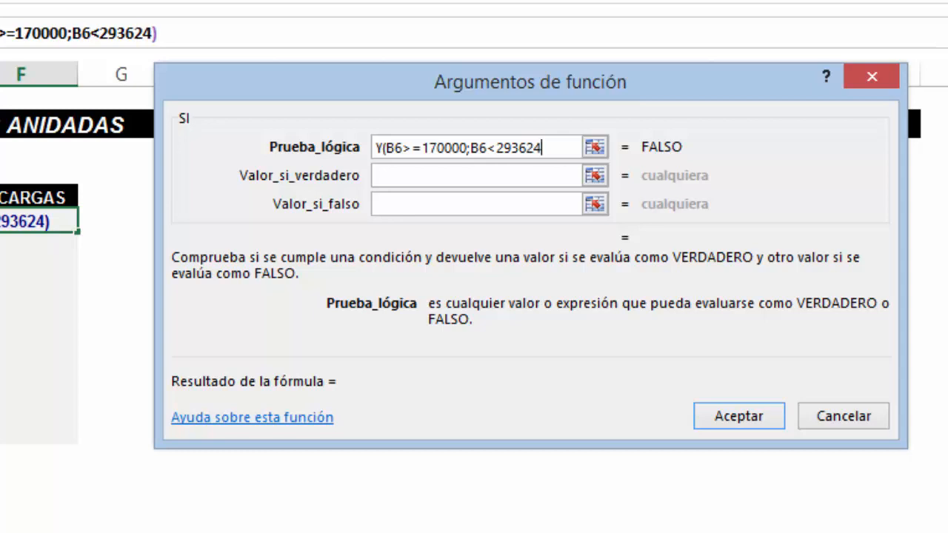
{"action": "type", "text": ")"}
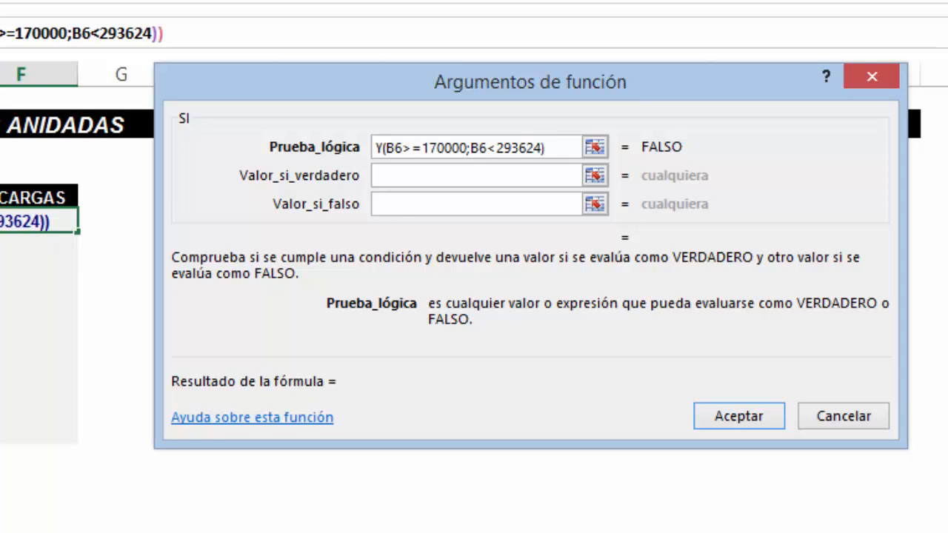
Set the second SI's value if true to 48300*E6, multiplying the amount by the worker's number of dependants
{"action": "left_click", "coordinate": [404, 171]}
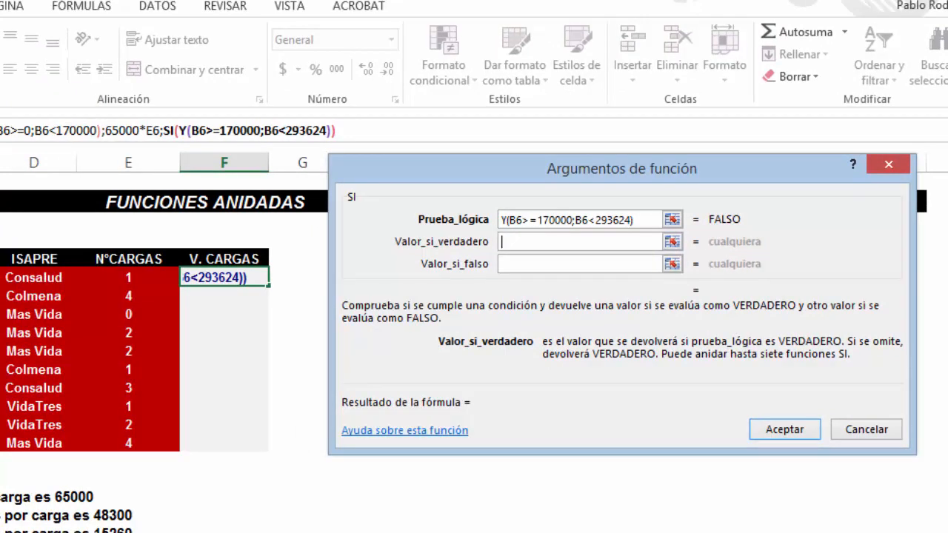
{"action": "type", "text": "48"}
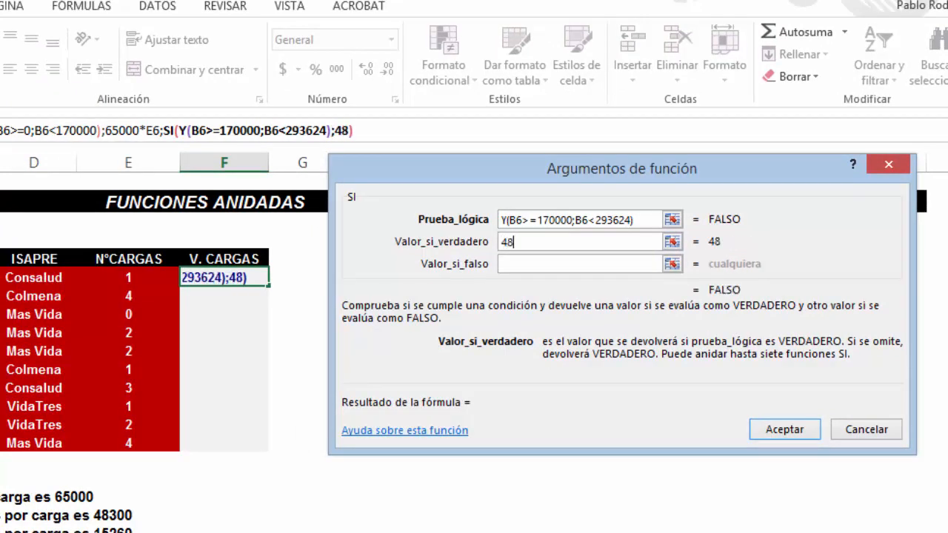
{"action": "type", "text": "300"}
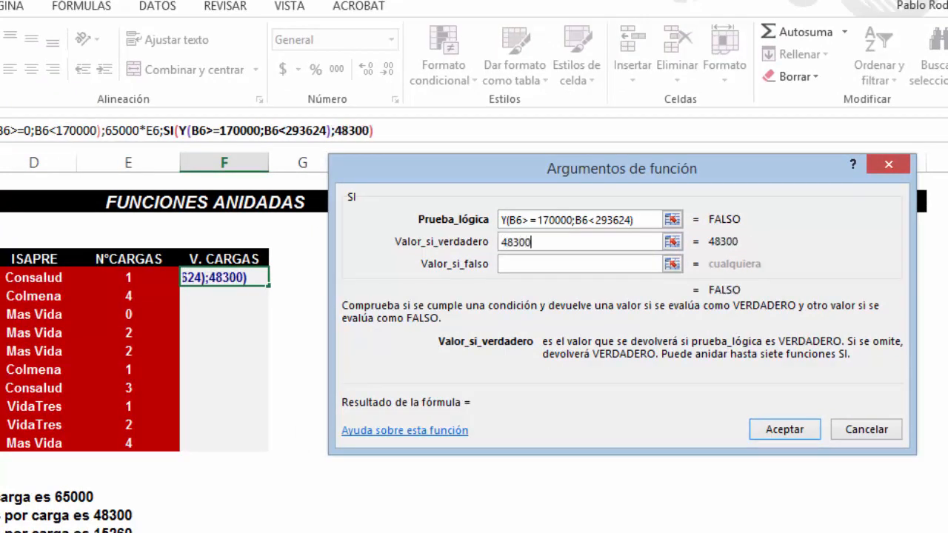
{"action": "type", "text": "*"}
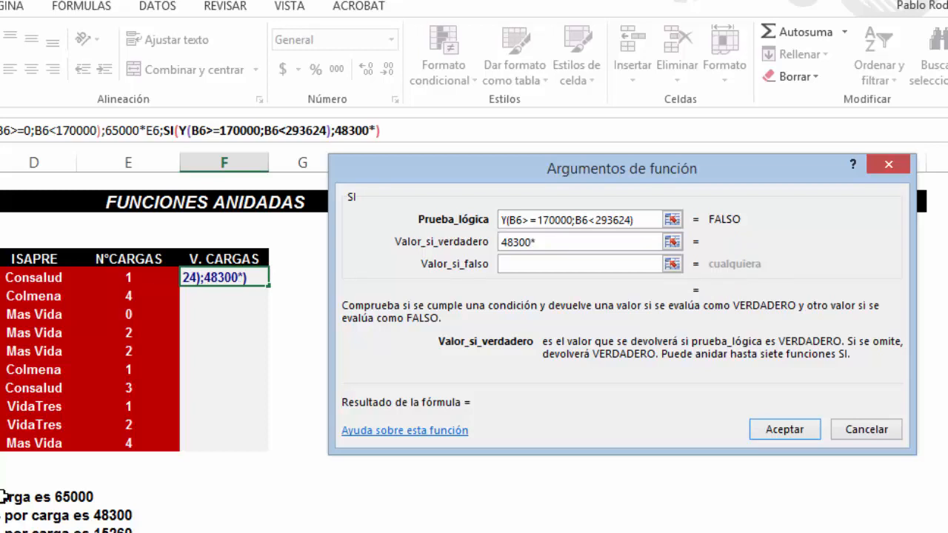
{"action": "left_click", "coordinate": [119, 277]}
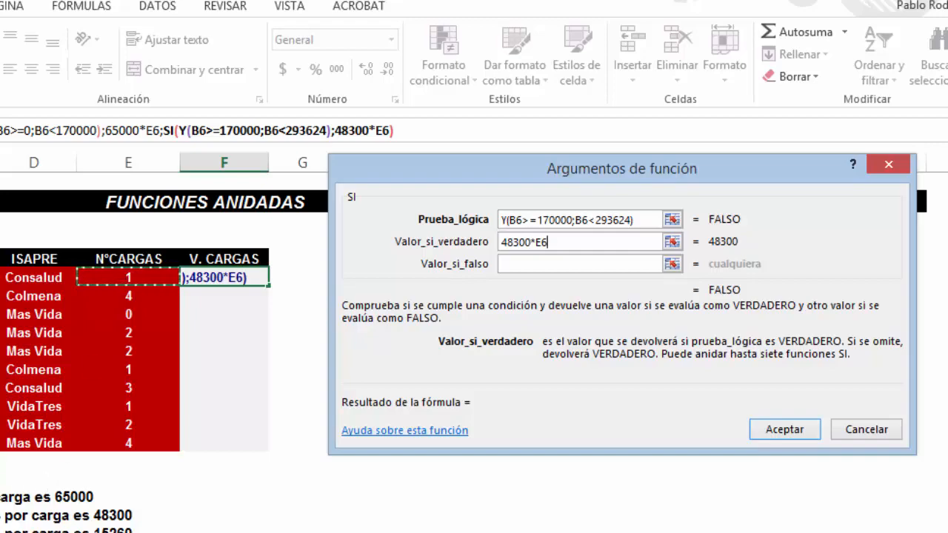
Nest a third SI function in the second SI's value-if-false argument and open the new function's arguments
{"action": "left_click", "coordinate": [582, 265]}
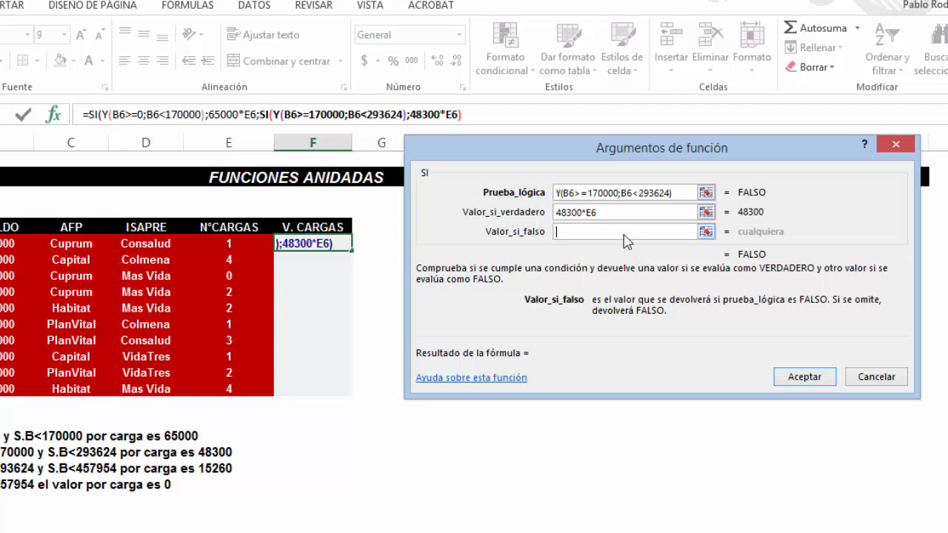
{"action": "type", "text": "SI"}
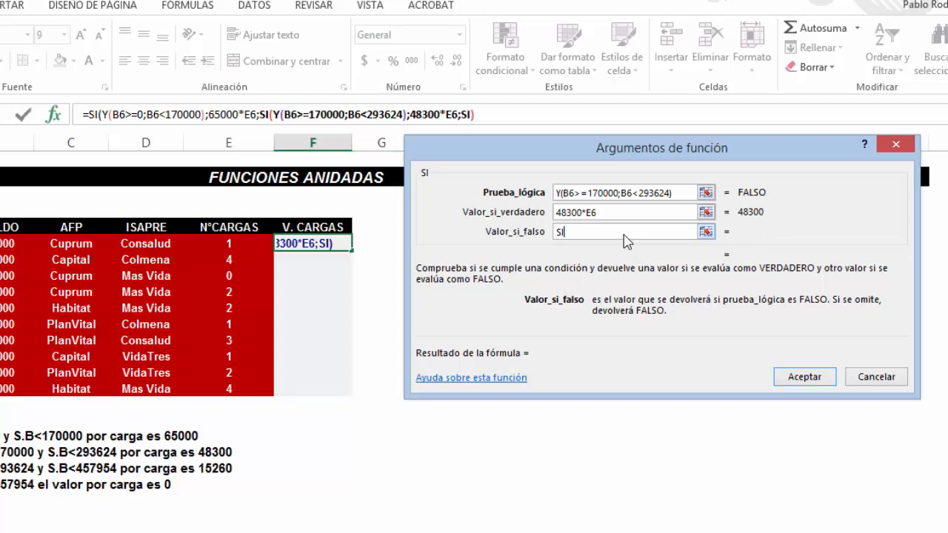
{"action": "type", "text": "("}
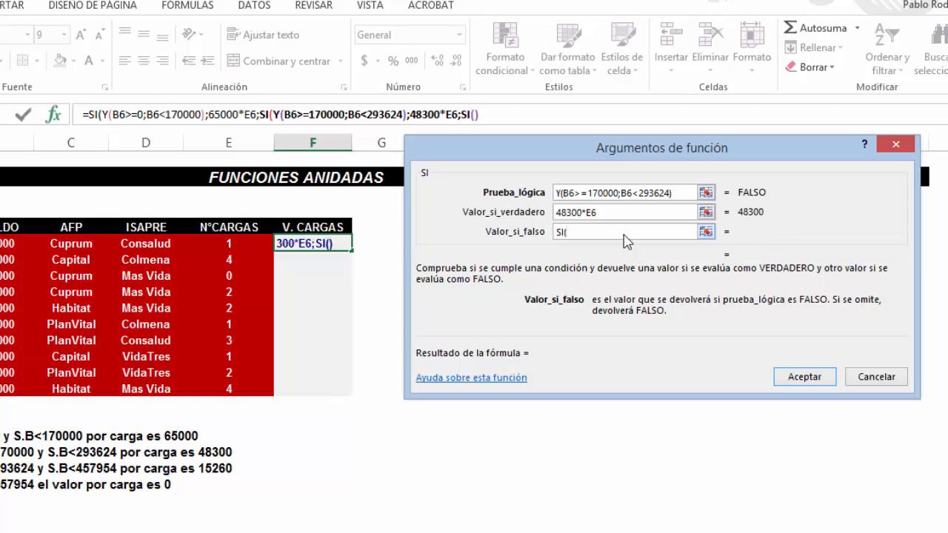
{"action": "left_click", "coordinate": [57, 120]}
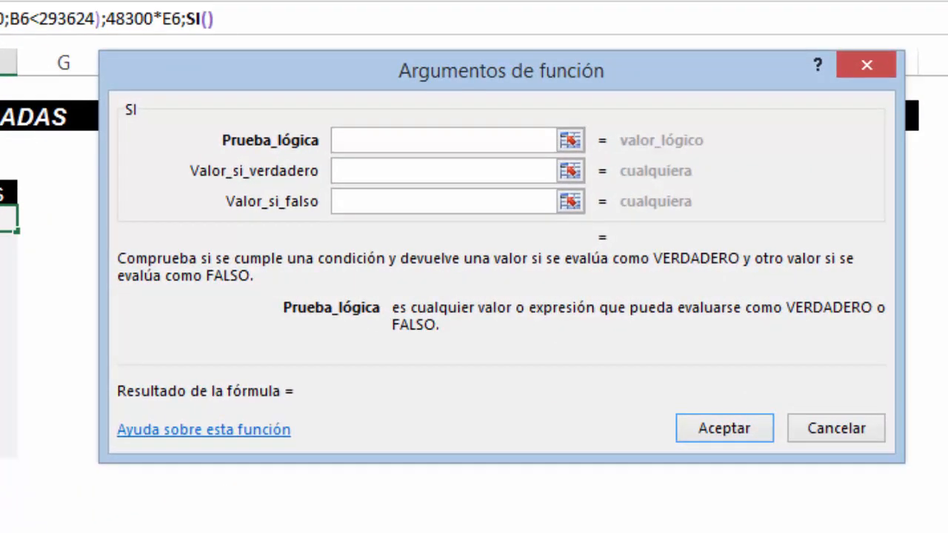
Set the third SI function's logical test to Y(B6>=293624;B6<457954)
{"action": "type", "text": "Y"}
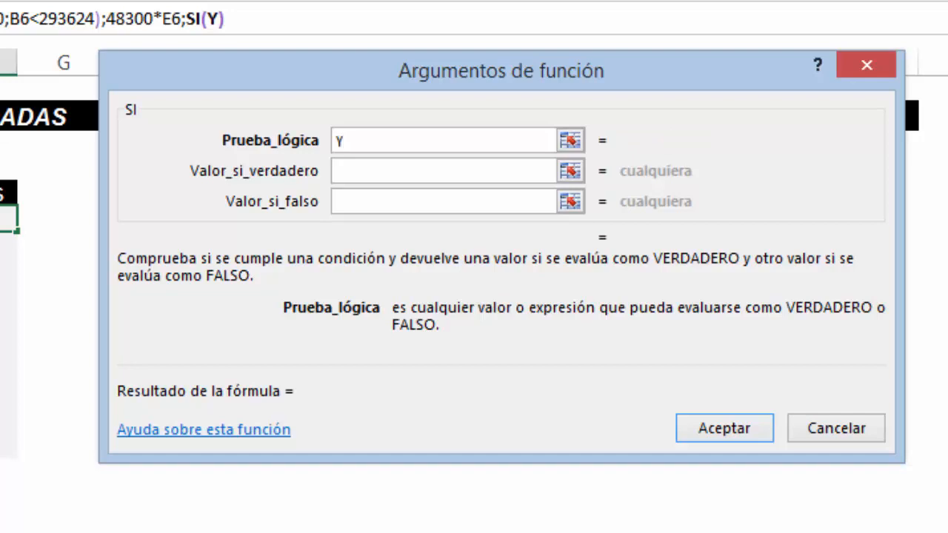
{"action": "type", "text": "(B6"}
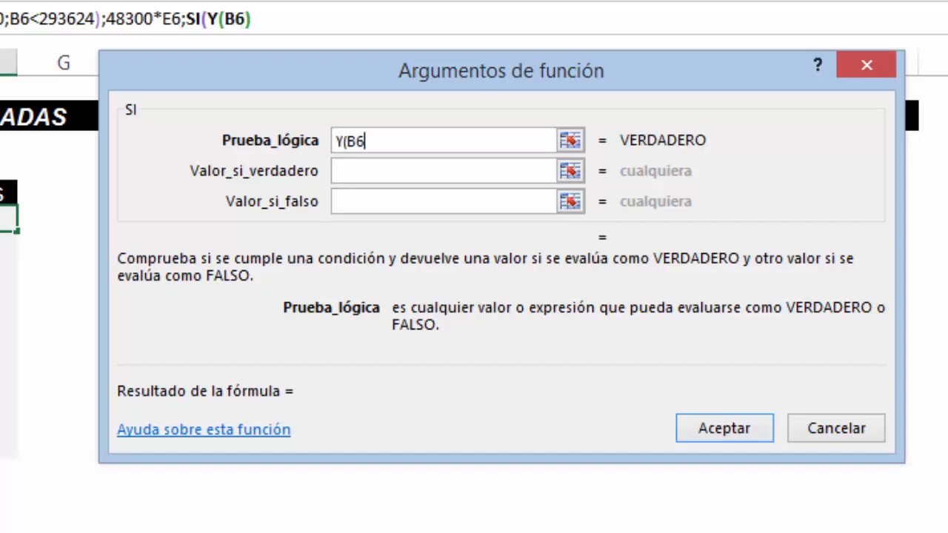
{"action": "type", "text": ">="}
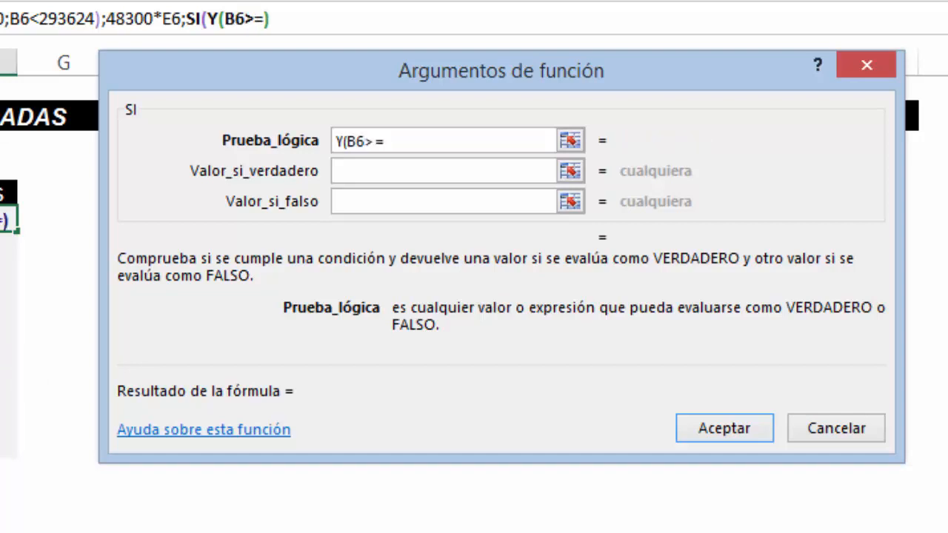
{"action": "type", "text": "29"}
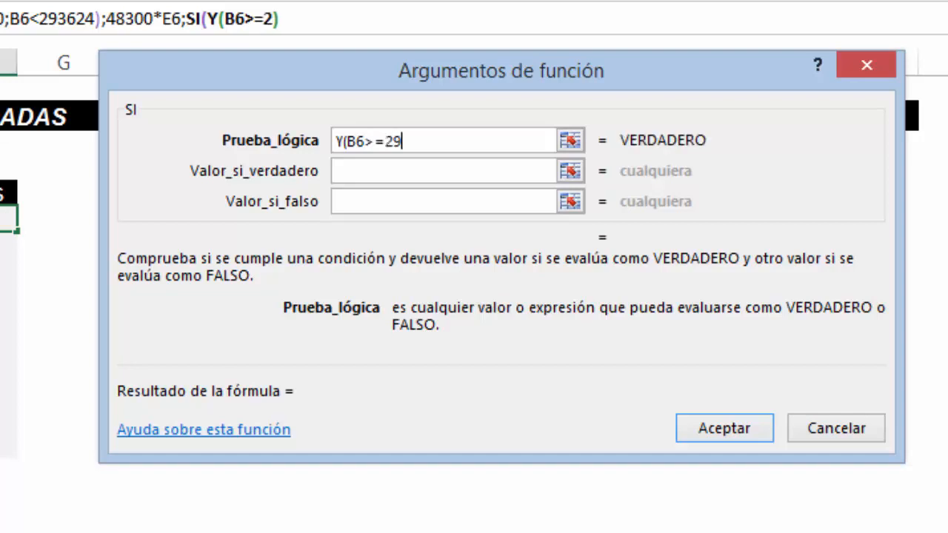
{"action": "type", "text": "3624"}
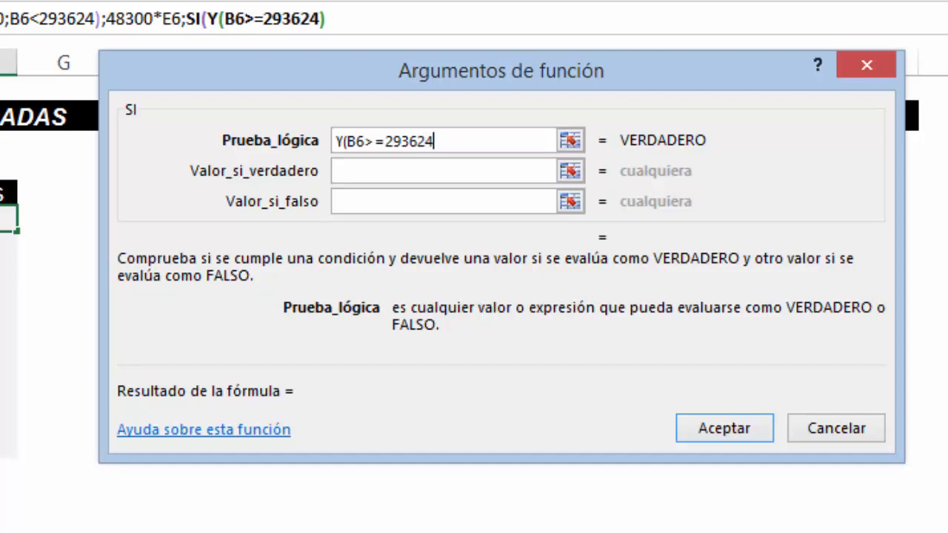
{"action": "type", "text": ";"}
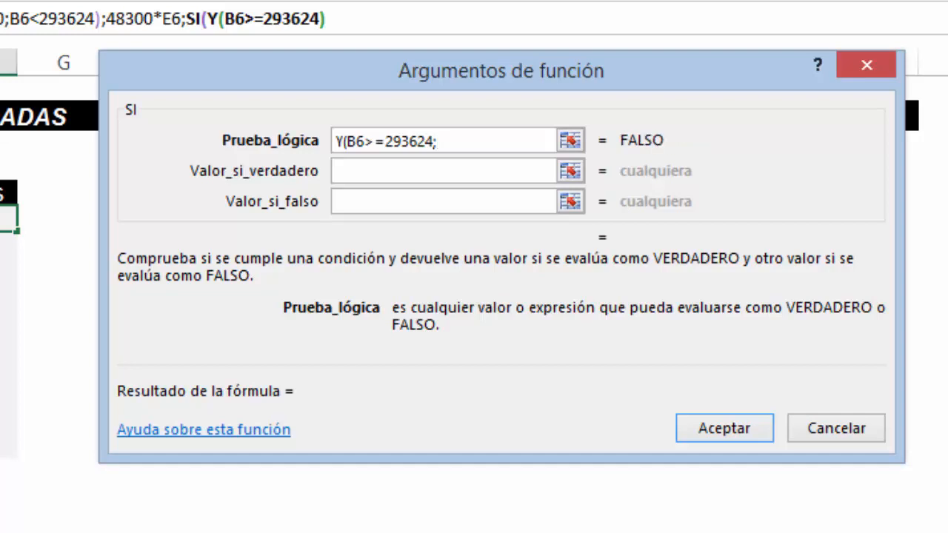
{"action": "type", "text": "B6"}
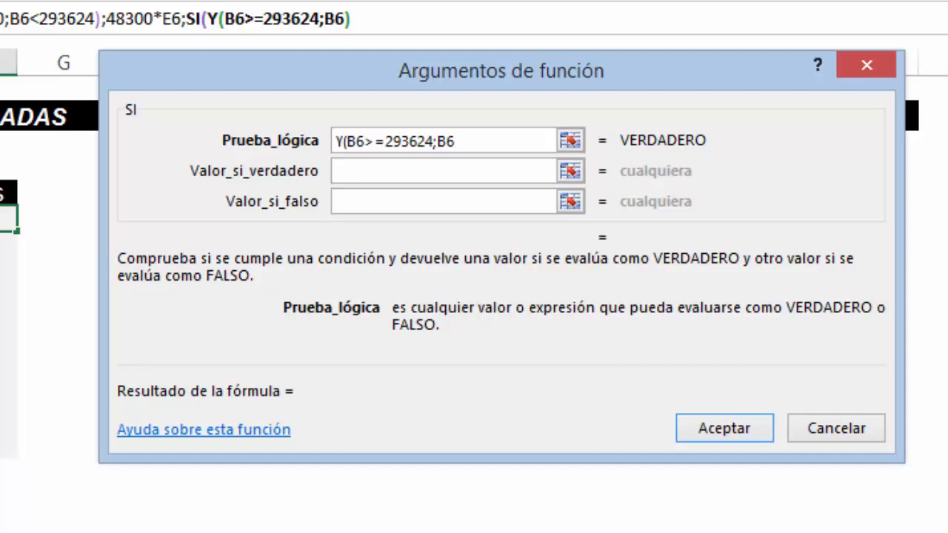
{"action": "type", "text": ">"}
{"action": "key", "text": "BackSpace"}
{"action": "type", "text": "<"}
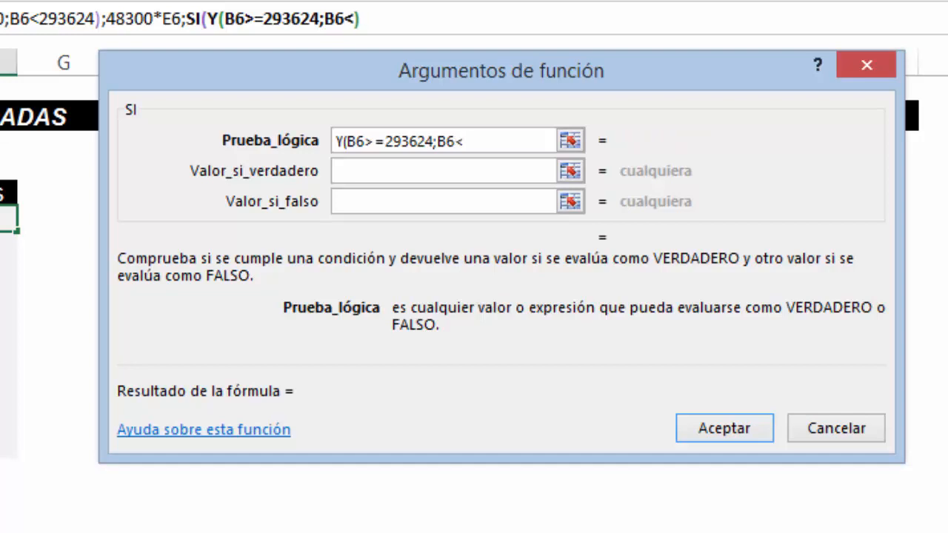
{"action": "type", "text": "45"}
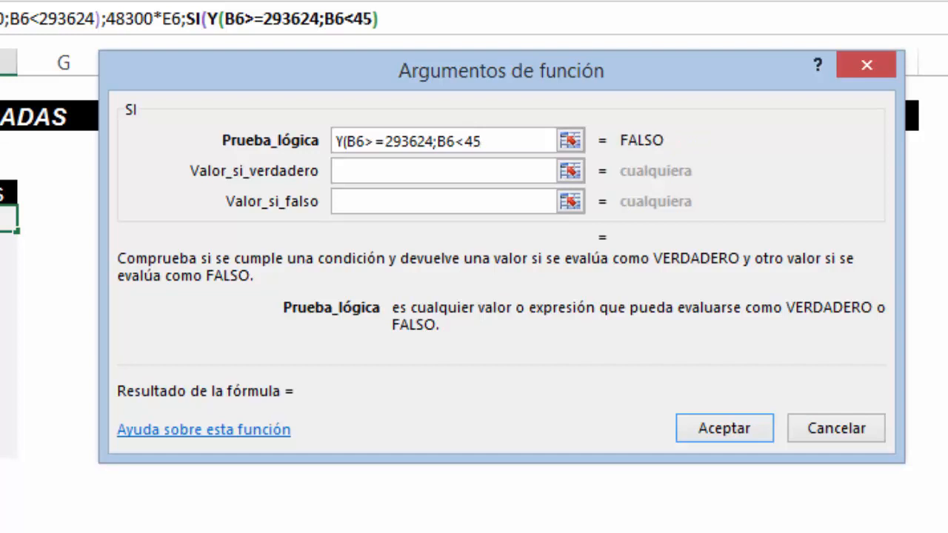
{"action": "type", "text": "795"}
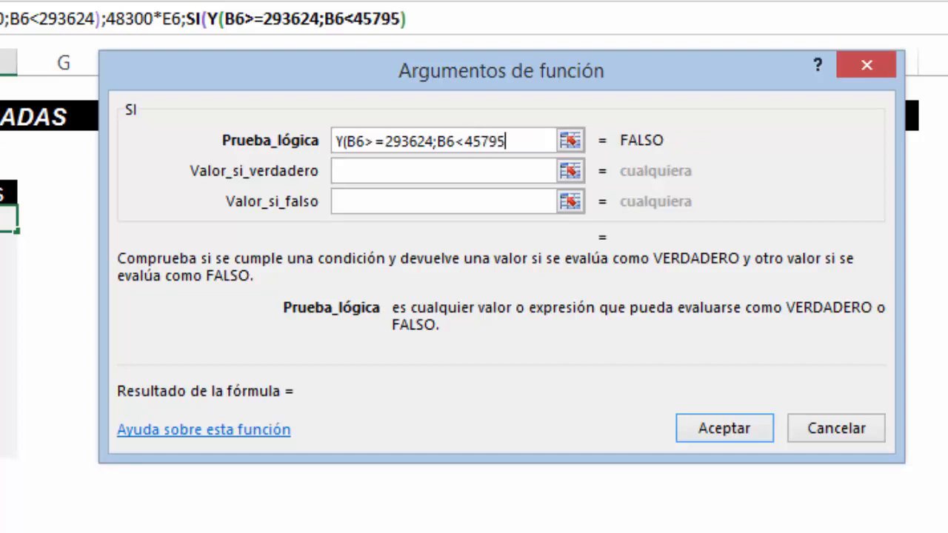
{"action": "type", "text": "4"}
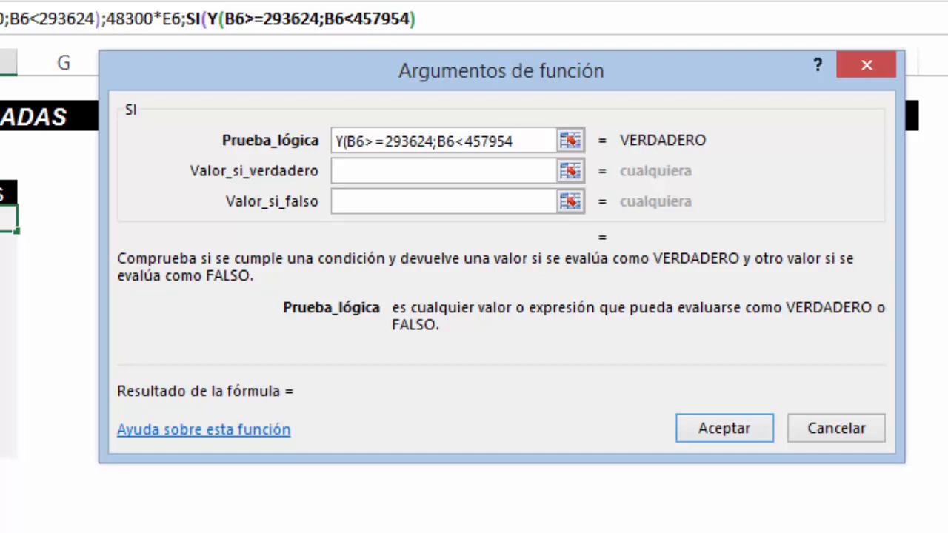
{"action": "type", "text": ")"}
Set the third SI function's value if true to 15260*E6, multiplying the amount by the worker's number of dependants
{"action": "left_click", "coordinate": [372, 175]}
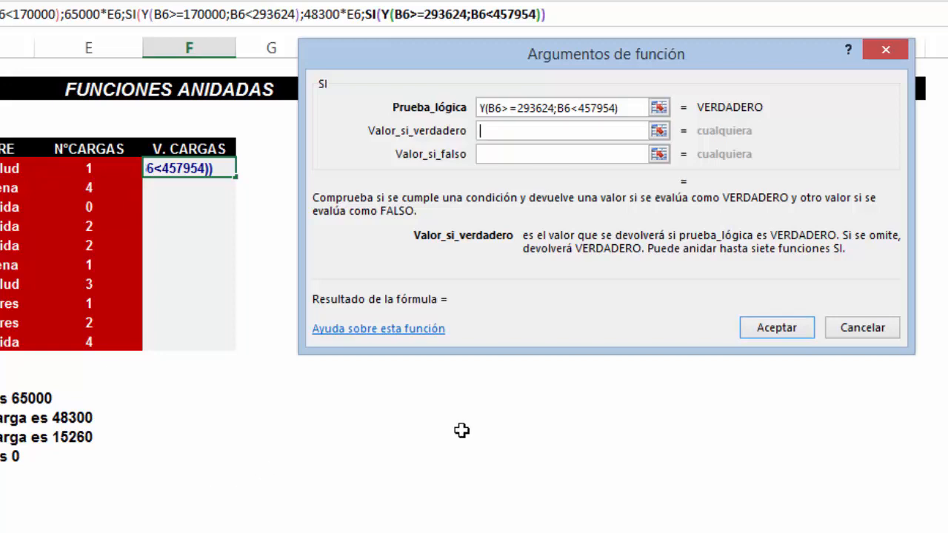
{"action": "type", "text": "1"}
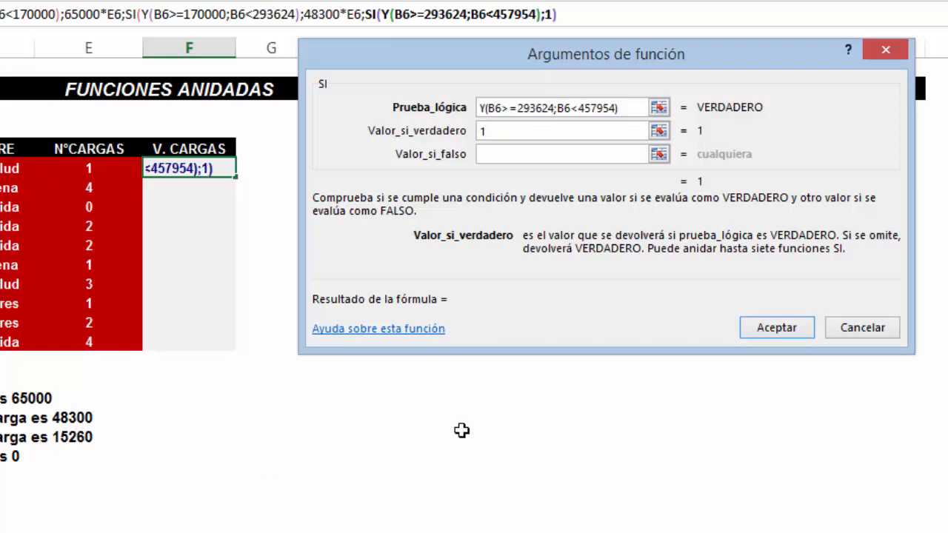
{"action": "type", "text": "526"}
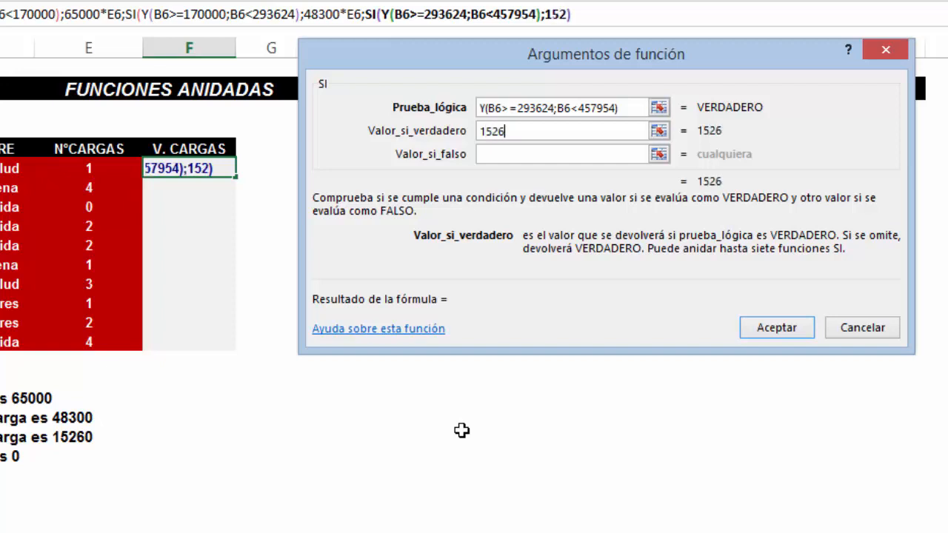
{"action": "type", "text": "0*"}
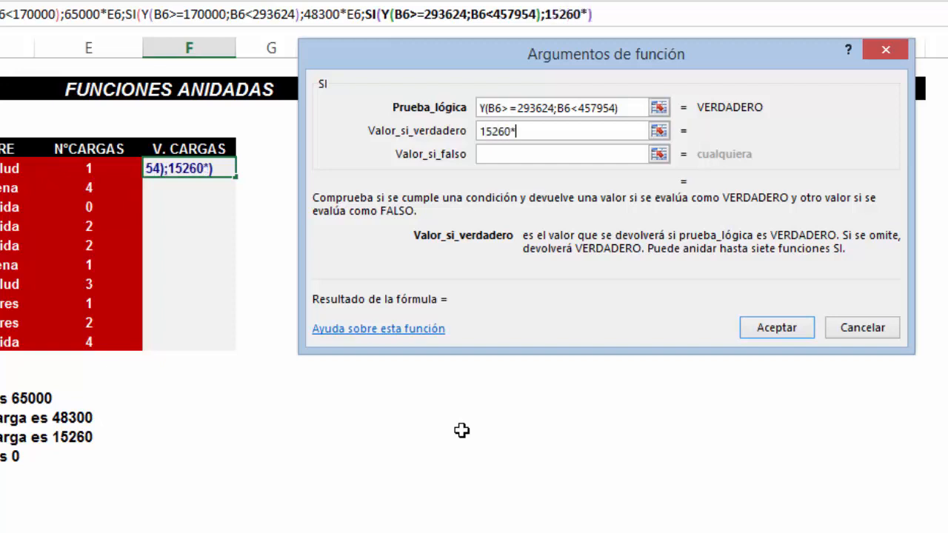
{"action": "left_click", "coordinate": [100, 171]}
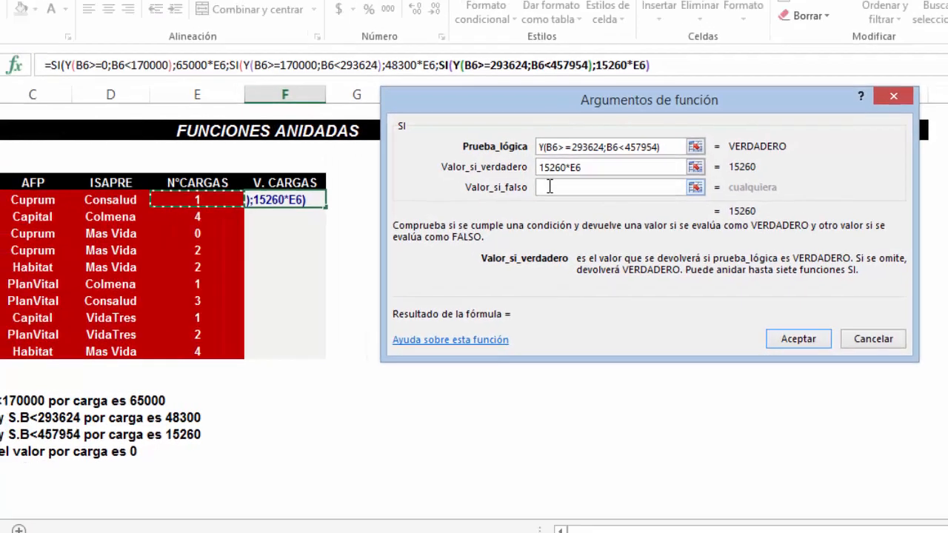
Set the third SI's value if false to 0 and enter the nested formula in F6, accepting Excel's proposed parenthesis correction
{"action": "left_click", "coordinate": [491, 153]}
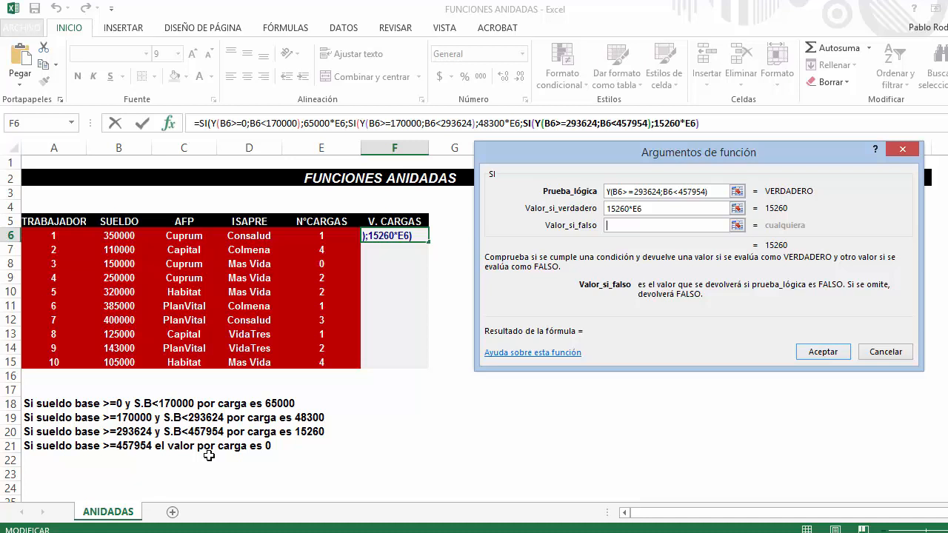
{"action": "type", "text": "0"}
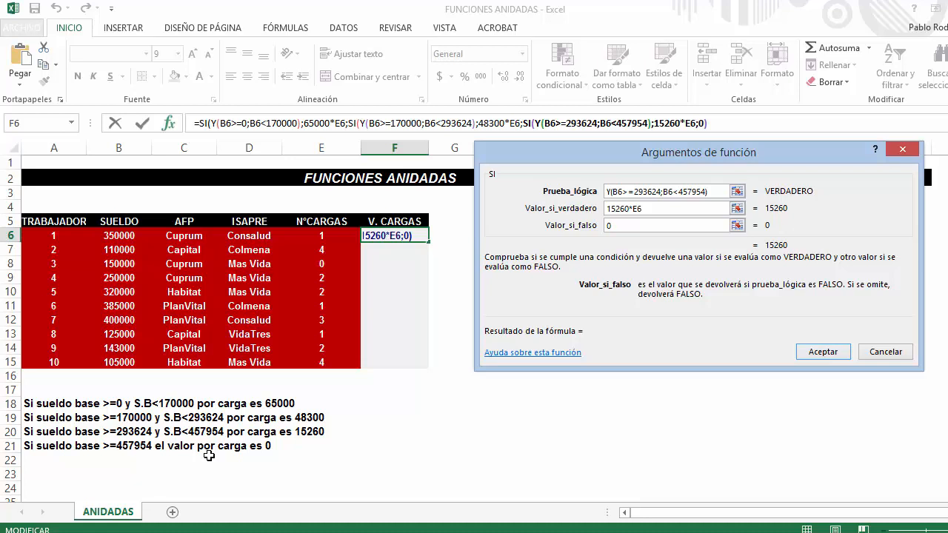
{"action": "left_click", "coordinate": [824, 353]}
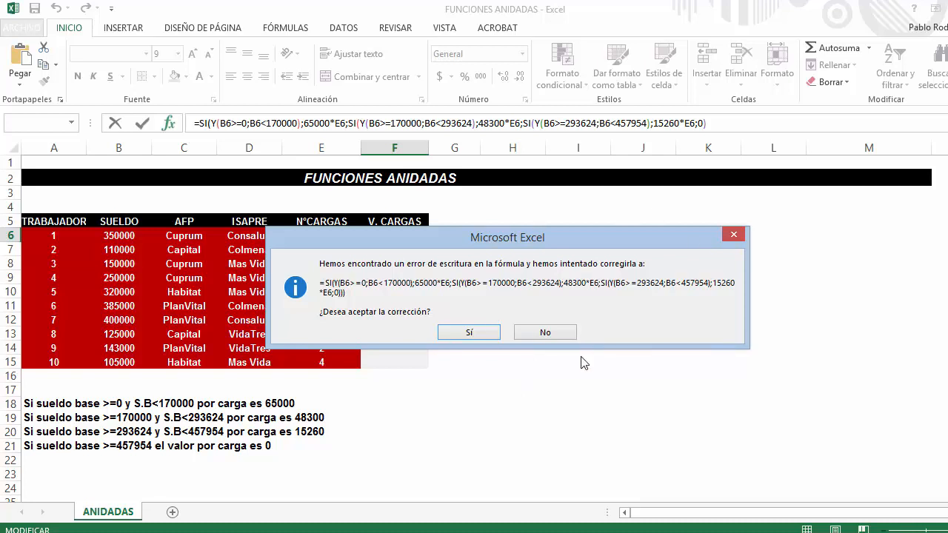
{"action": "left_click", "coordinate": [471, 334]}
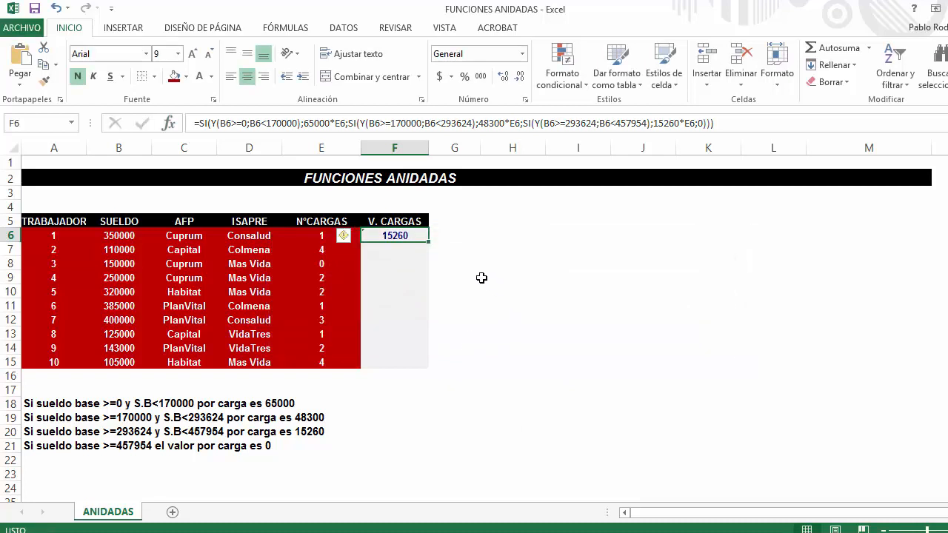
Fill the V. CARGAS formula from F6 down through F15 for all the workers
{"action": "left_click_drag", "start_coordinate": [429, 242], "coordinate": [434, 370]}
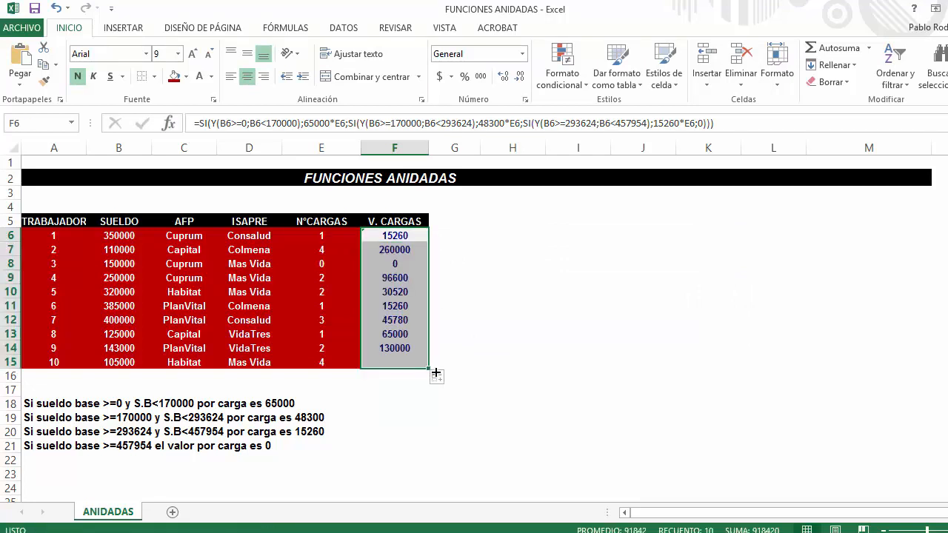
{"action": "left_click", "coordinate": [715, 334]}
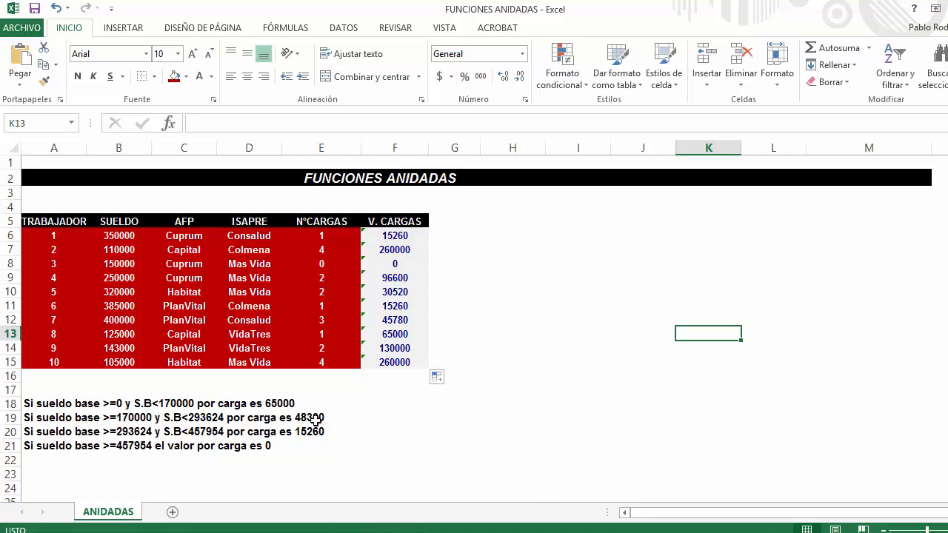
Examine the completed nested SI formula in F6, including its closing parentheses, and leave it as is
{"action": "left_click", "coordinate": [400, 236]}
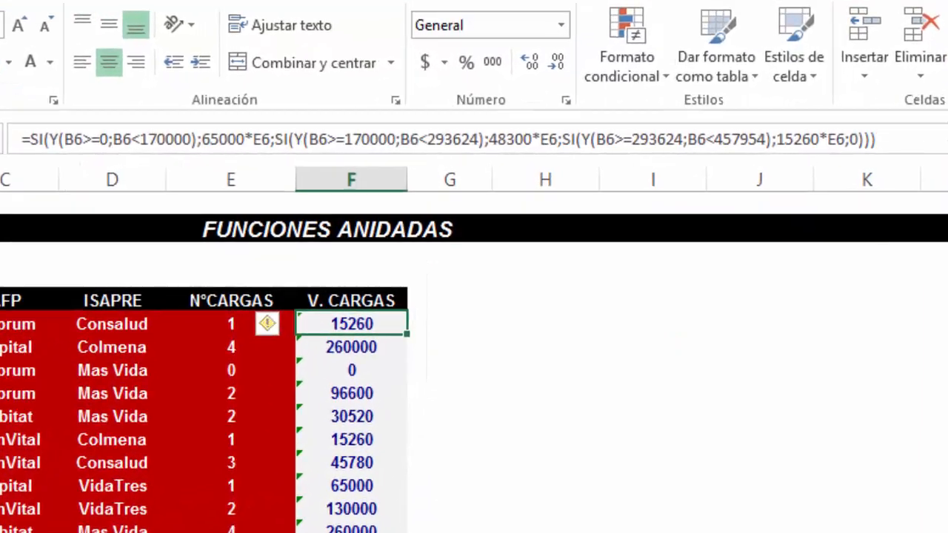
{"action": "left_click", "coordinate": [876, 139]}
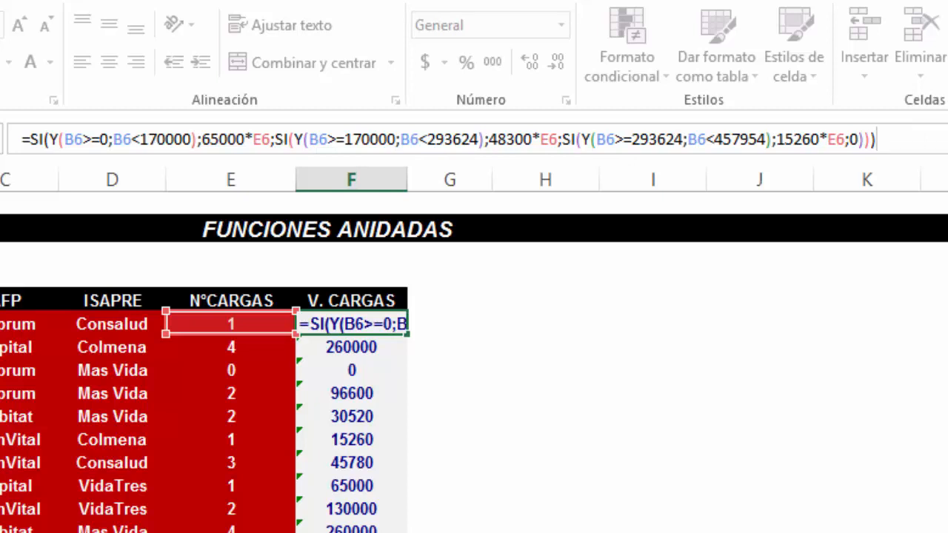
{"action": "key", "text": "ctrl+Return"}
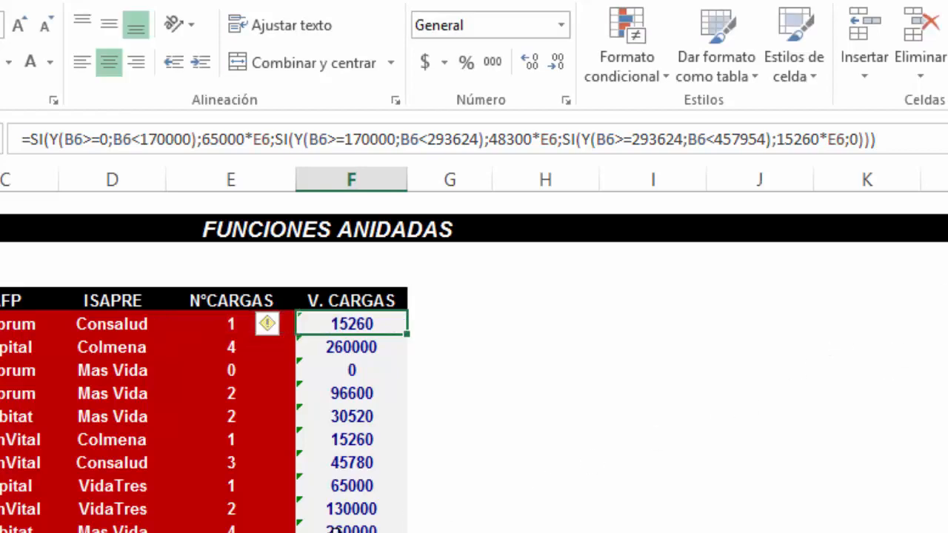